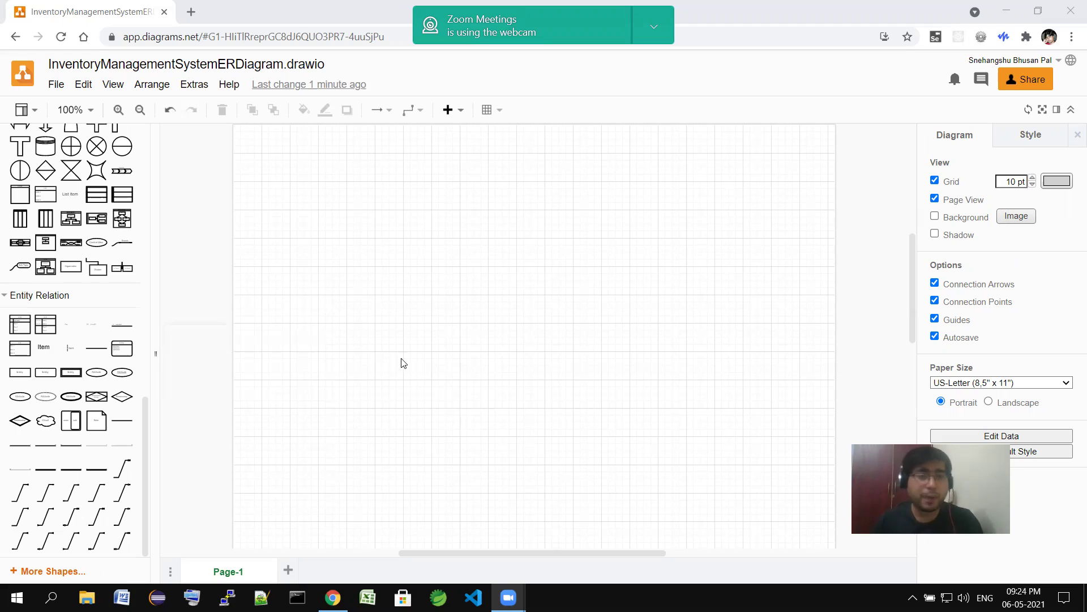
Add an entity table with a primary key row near the page's upper-left corner and title it Item
{"action": "left_click", "coordinate": [20, 324]}
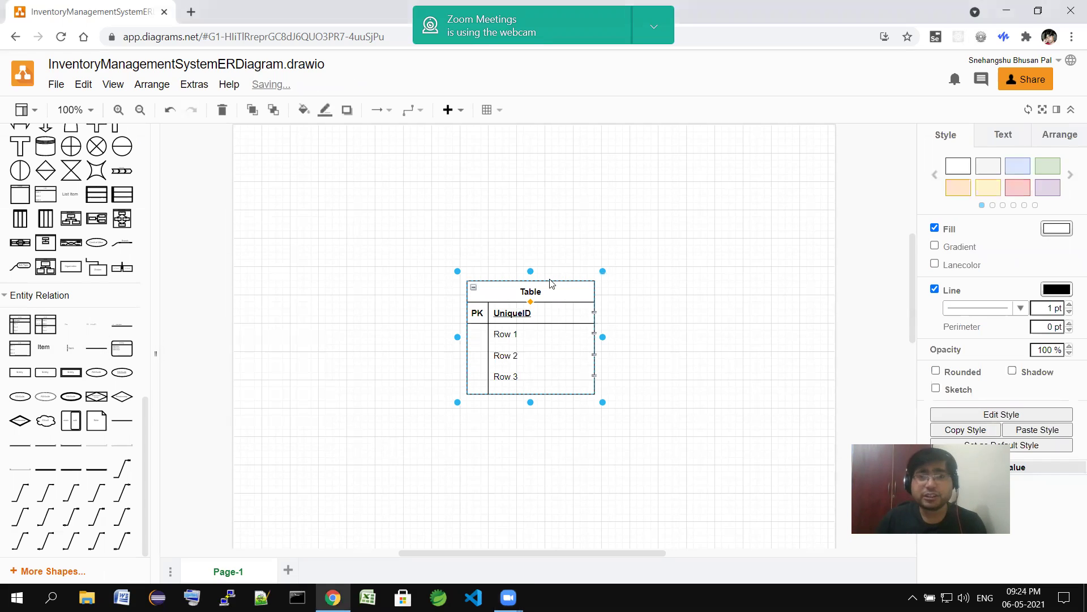
{"action": "left_click_drag", "start_coordinate": [532, 312], "coordinate": [334, 192]}
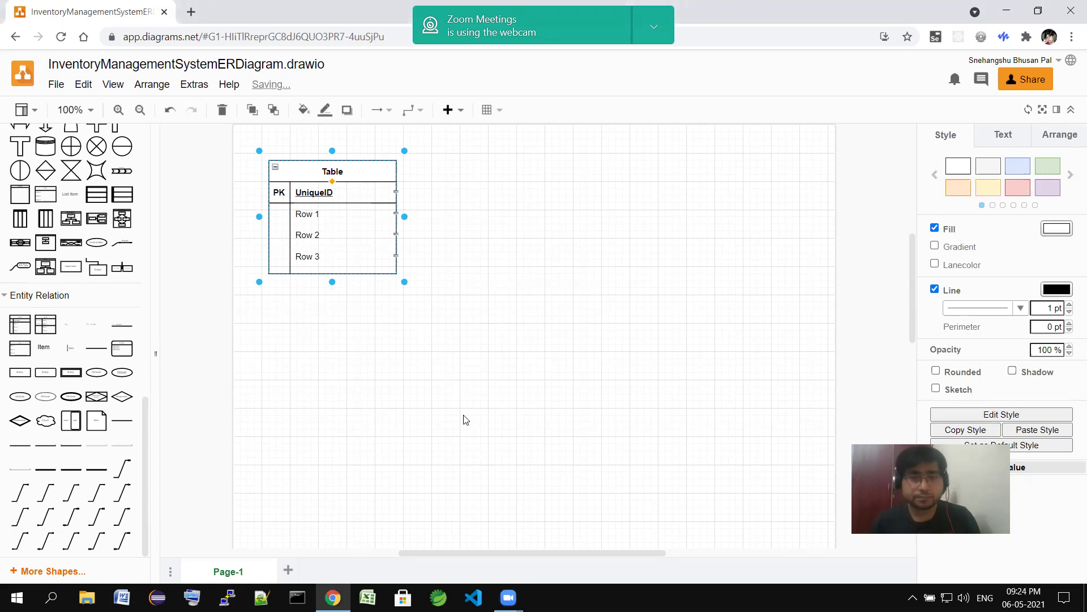
{"action": "double_click", "coordinate": [332, 171]}
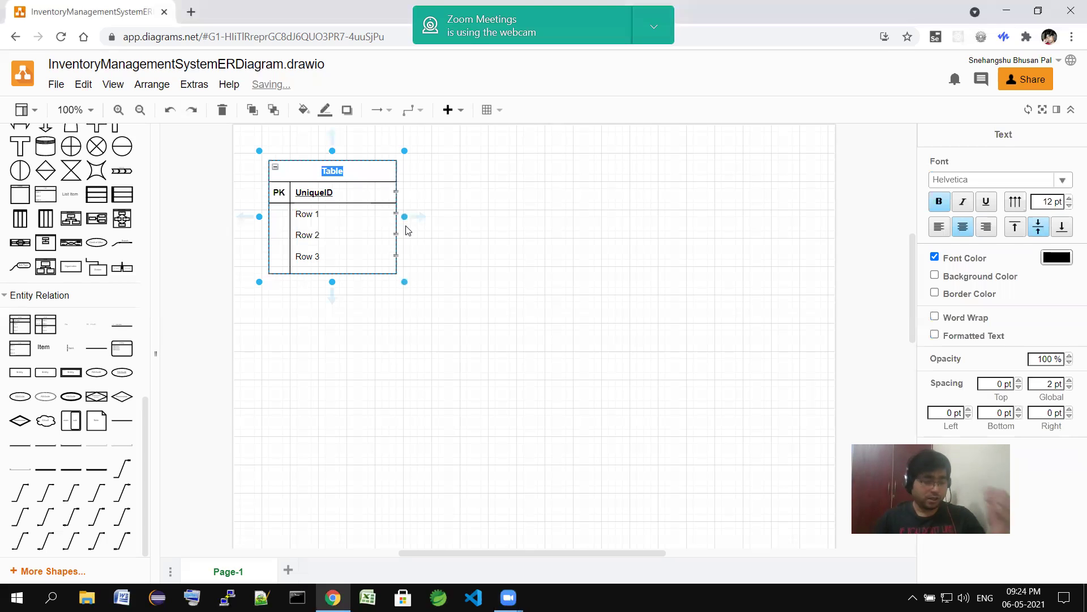
{"action": "type", "text": "Invent"}
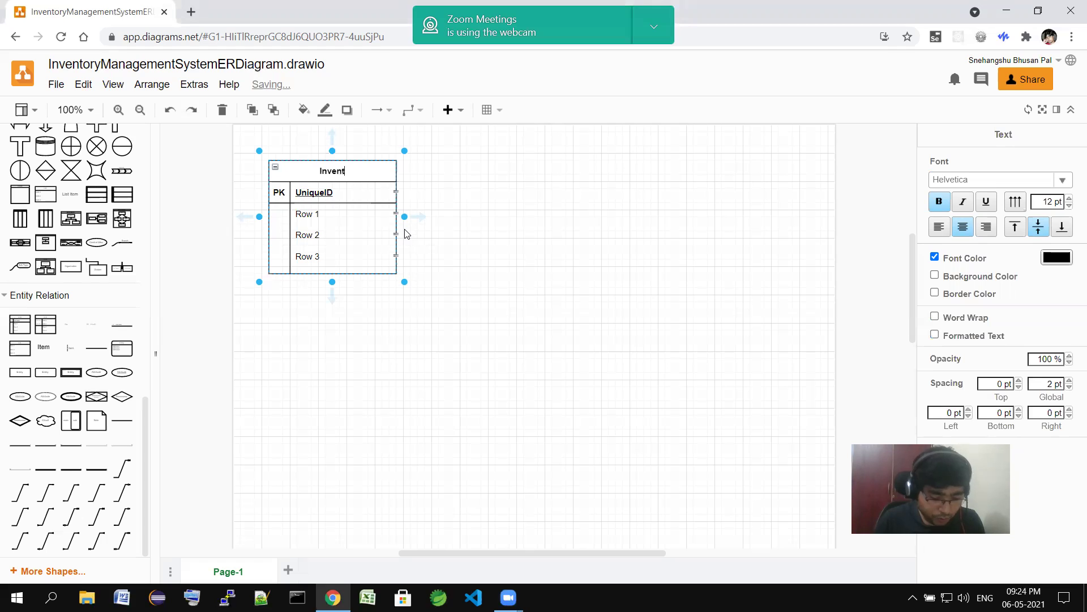
{"action": "key", "text": "BackSpace"}
{"action": "key", "text": "BackSpace"}
{"action": "key", "text": "BackSpace"}
{"action": "key", "text": "BackSpace"}
{"action": "key", "text": "BackSpace"}
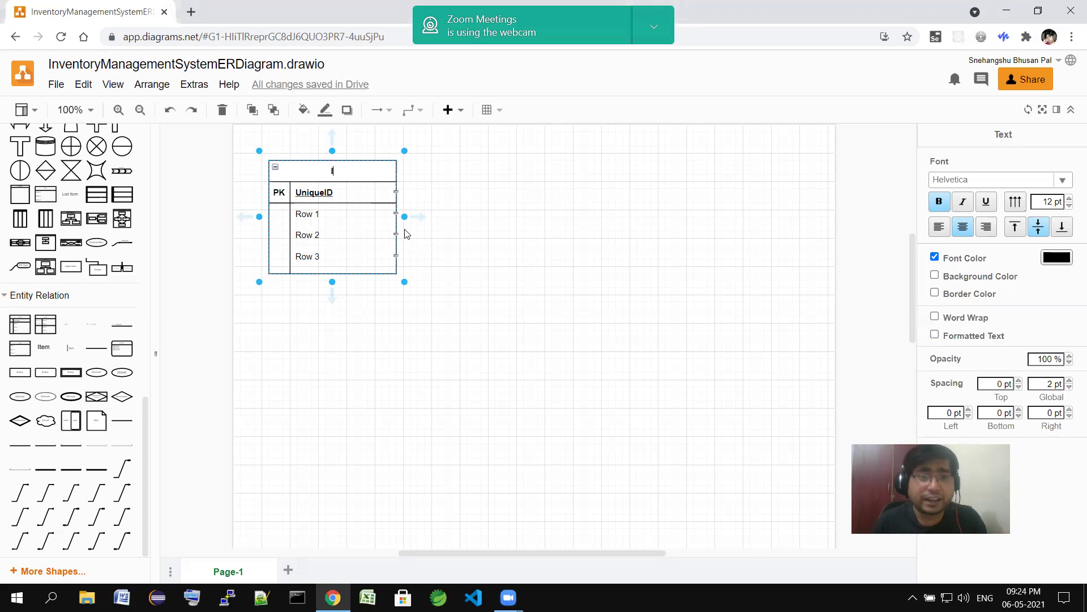
{"action": "type", "text": "tem"}
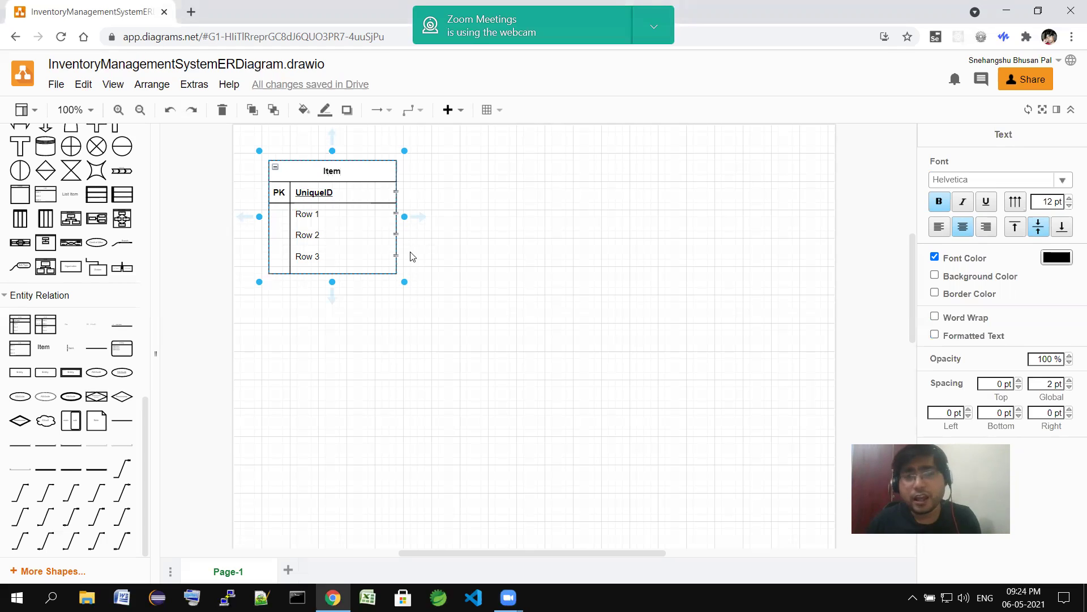
Name the Item table's primary key Item_id and its first attribute row Item_name
{"action": "left_click", "coordinate": [348, 195]}
{"action": "double_click", "coordinate": [348, 194]}
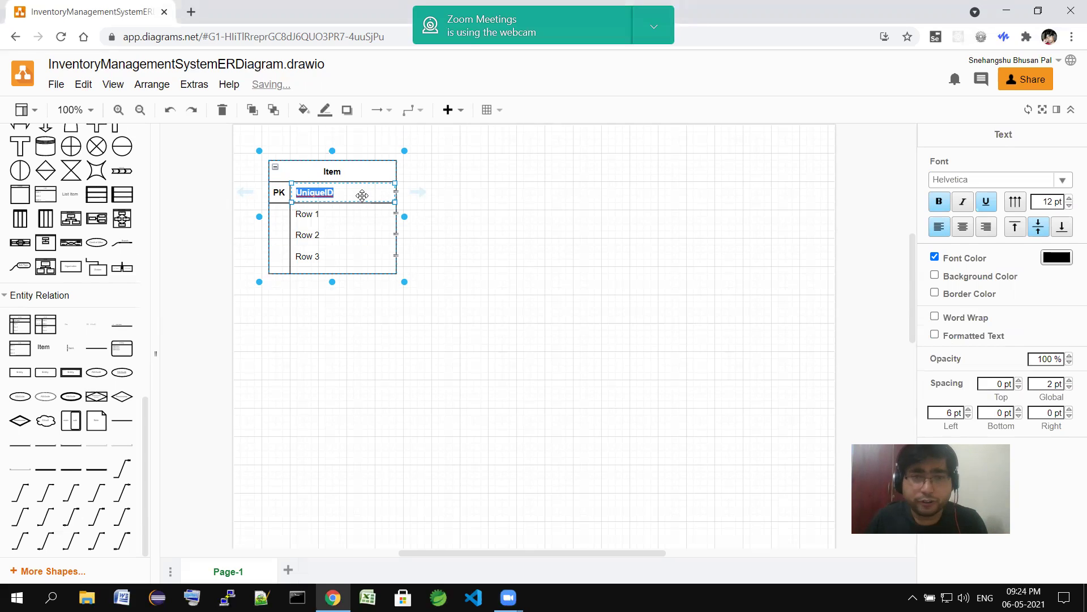
{"action": "type", "text": "Item_id"}
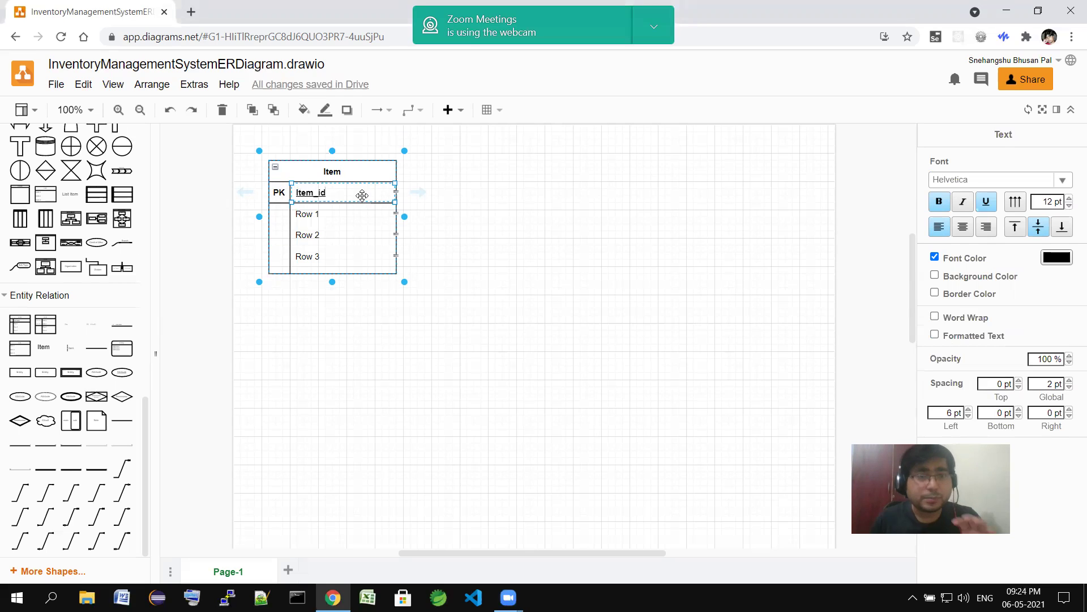
{"action": "left_click", "coordinate": [344, 214]}
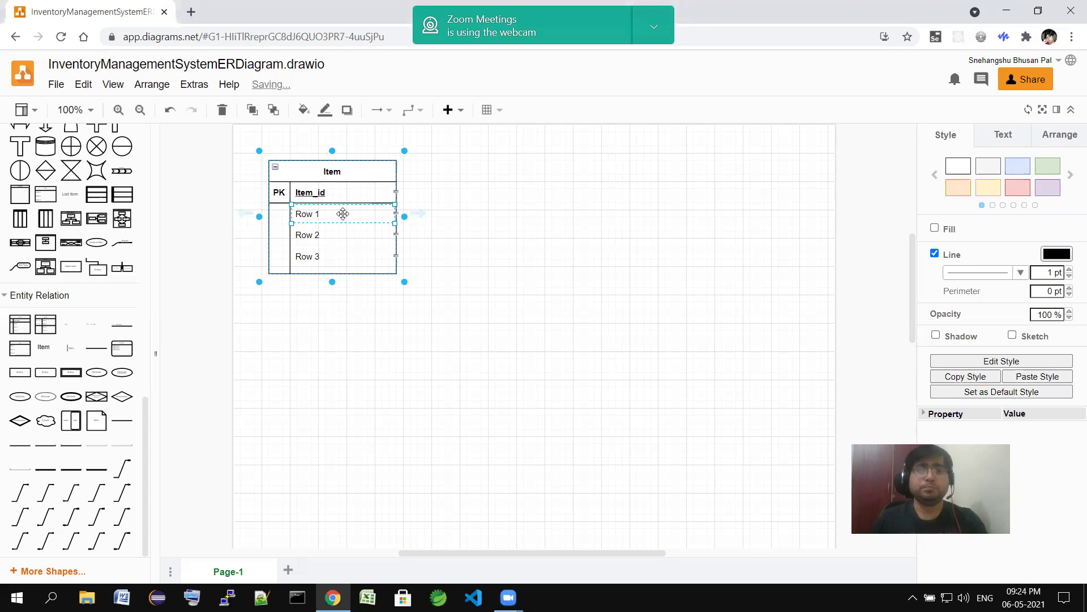
{"action": "double_click", "coordinate": [343, 213]}
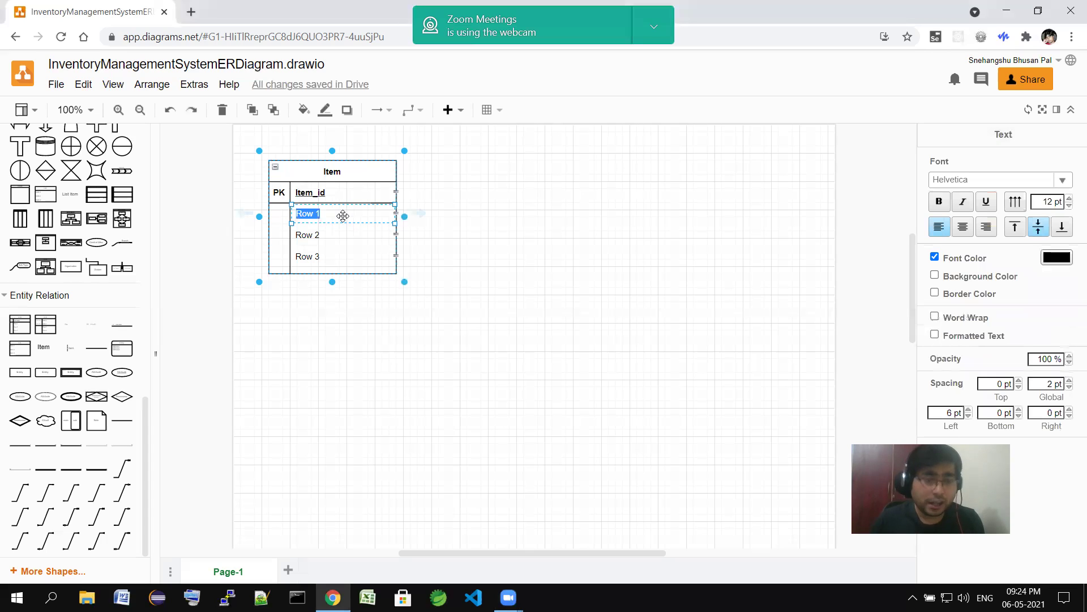
{"action": "type", "text": "Item_name"}
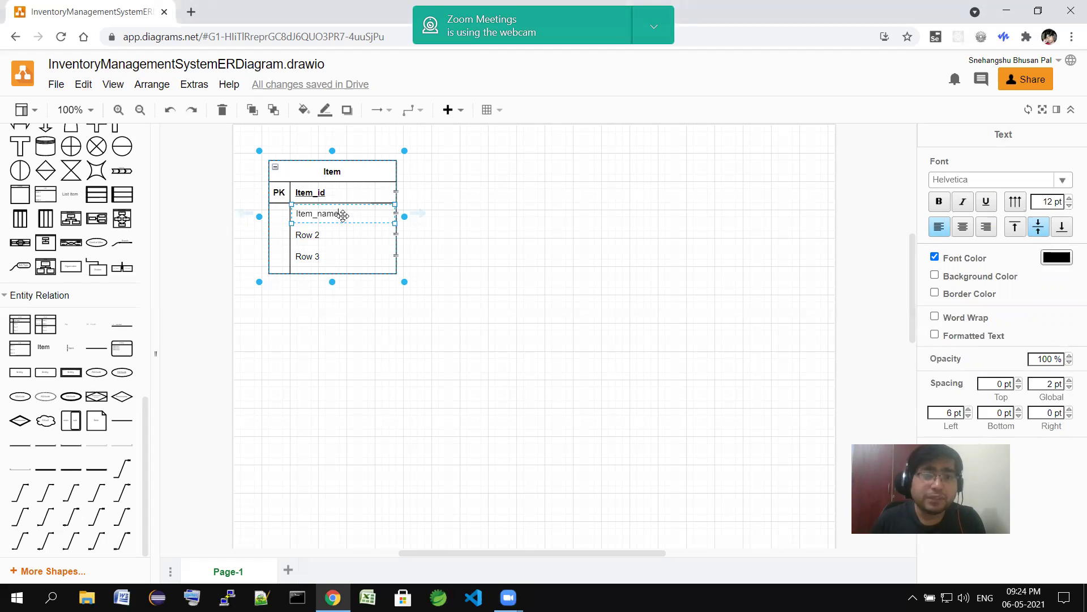
Name the Item table's second and third attribute rows Item_code and Item_Description
{"action": "double_click", "coordinate": [311, 234]}
{"action": "type", "text": "Item"}
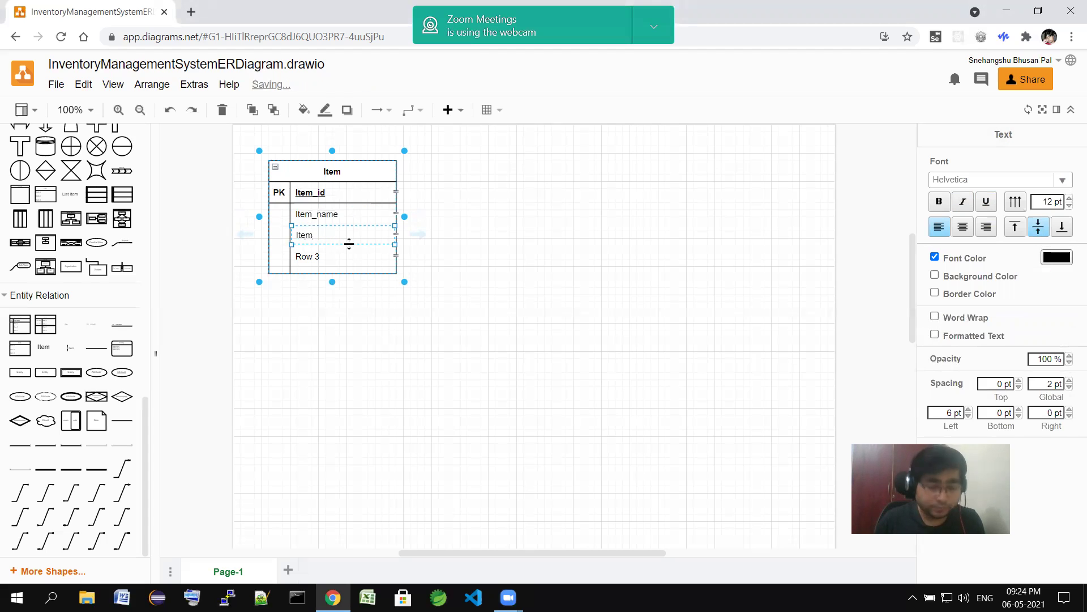
{"action": "type", "text": "_code"}
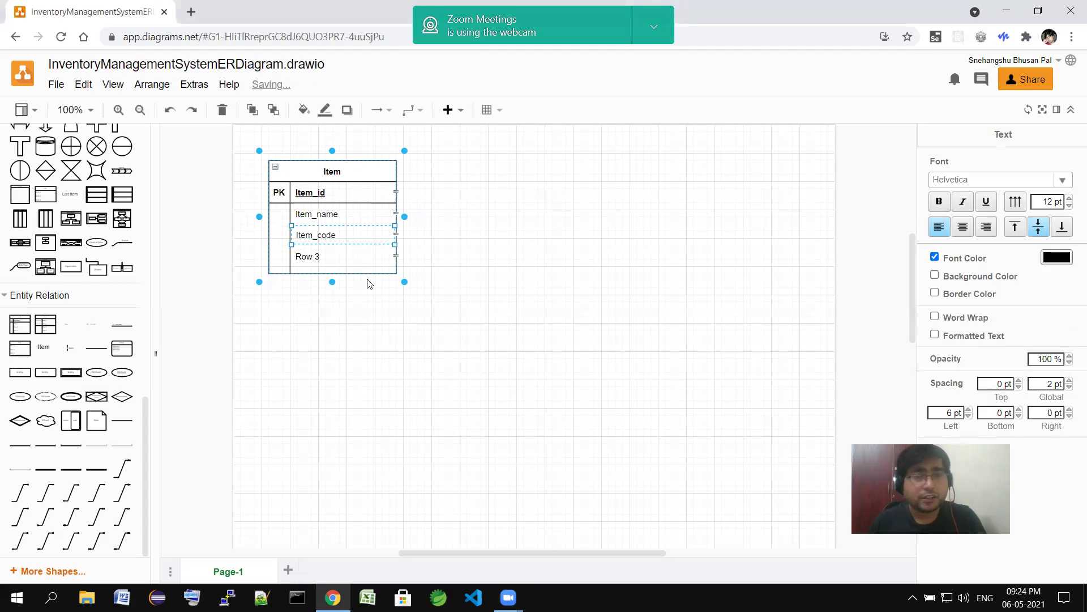
{"action": "left_click", "coordinate": [348, 254]}
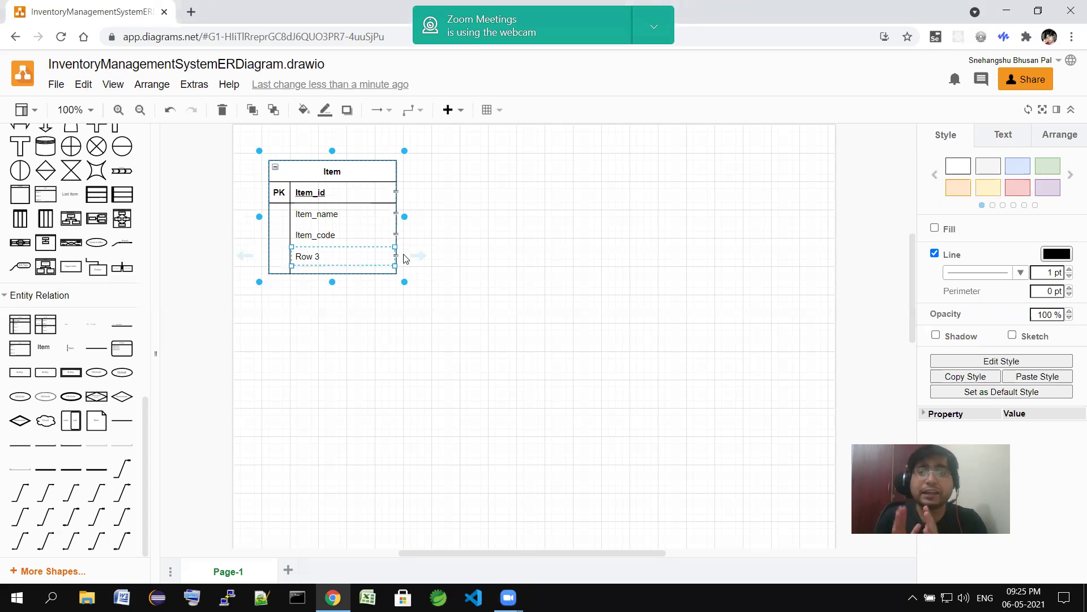
{"action": "double_click", "coordinate": [346, 255]}
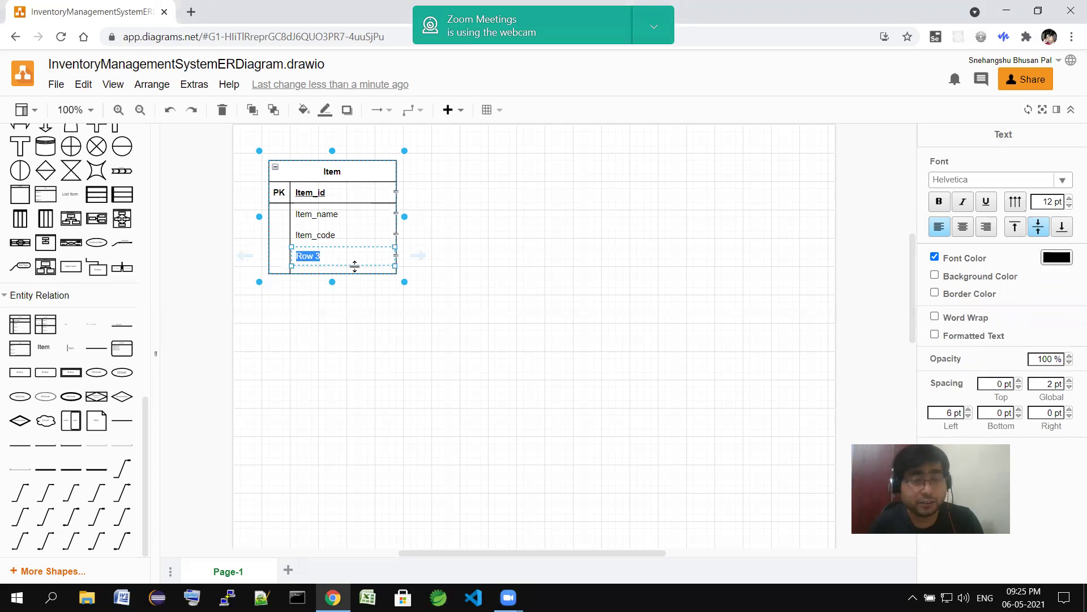
{"action": "type", "text": "Item_De"}
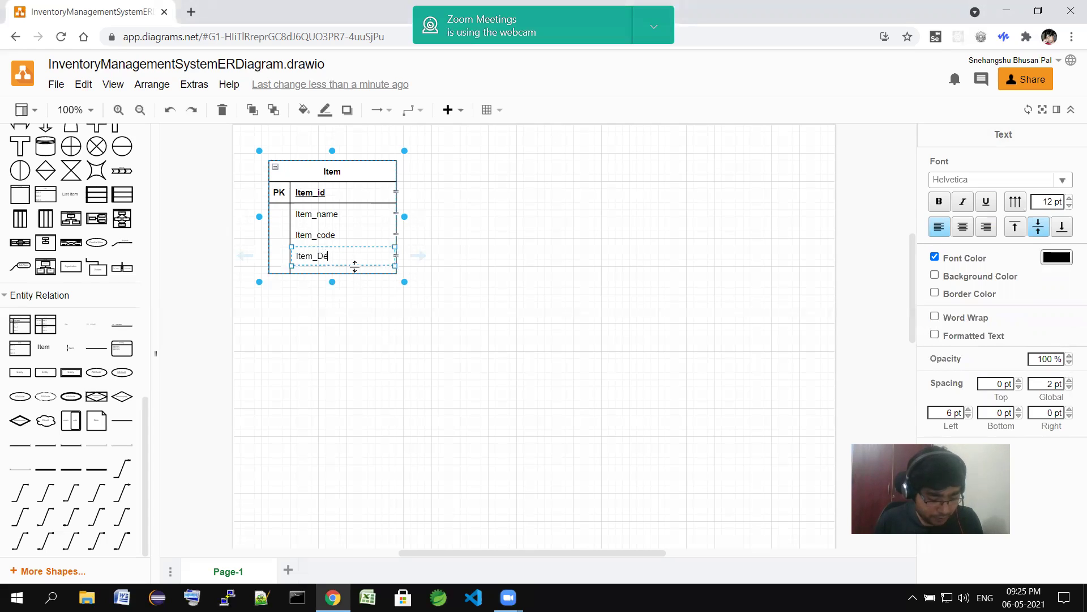
{"action": "type", "text": "scription"}
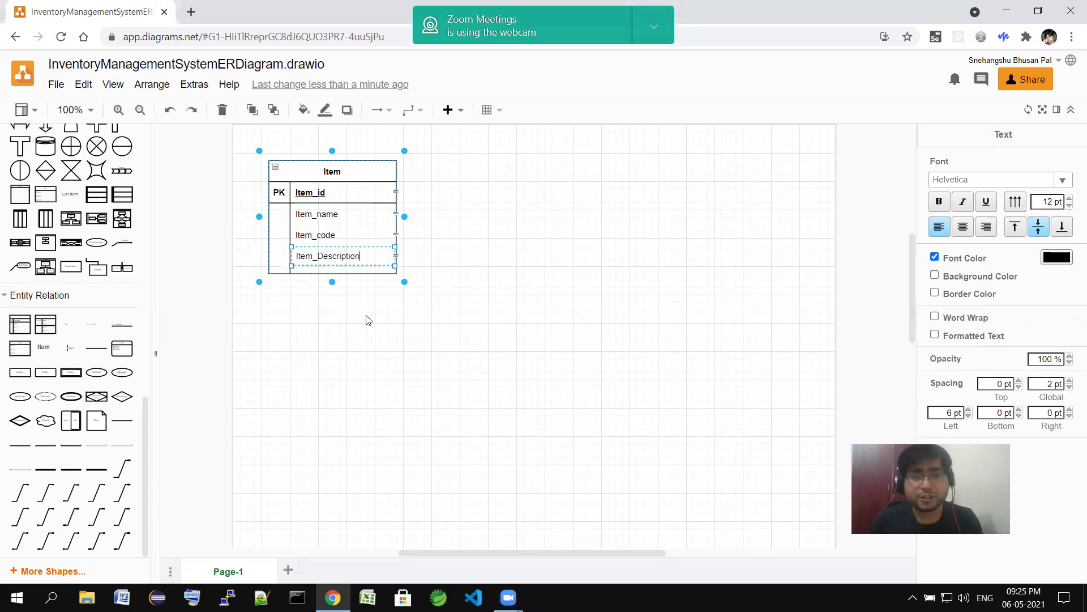
{"action": "left_click", "coordinate": [403, 353]}
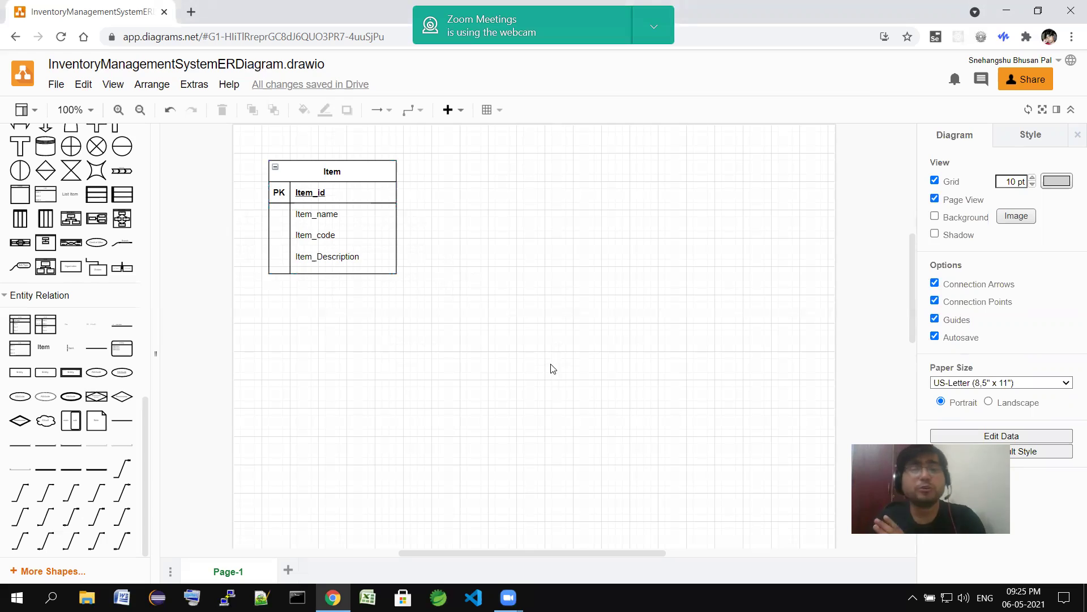
Add a second entity table near the page's upper-right corner, level with the Item table, and title it Catagory
{"action": "left_click", "coordinate": [20, 324]}
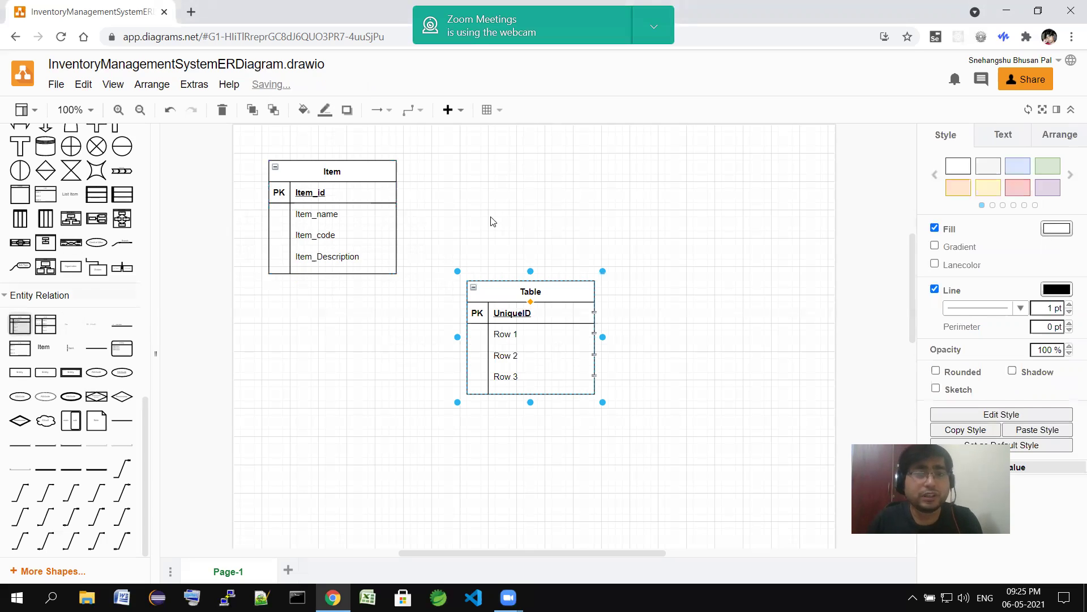
{"action": "left_click_drag", "start_coordinate": [516, 282], "coordinate": [721, 162]}
{"action": "double_click", "coordinate": [745, 177]}
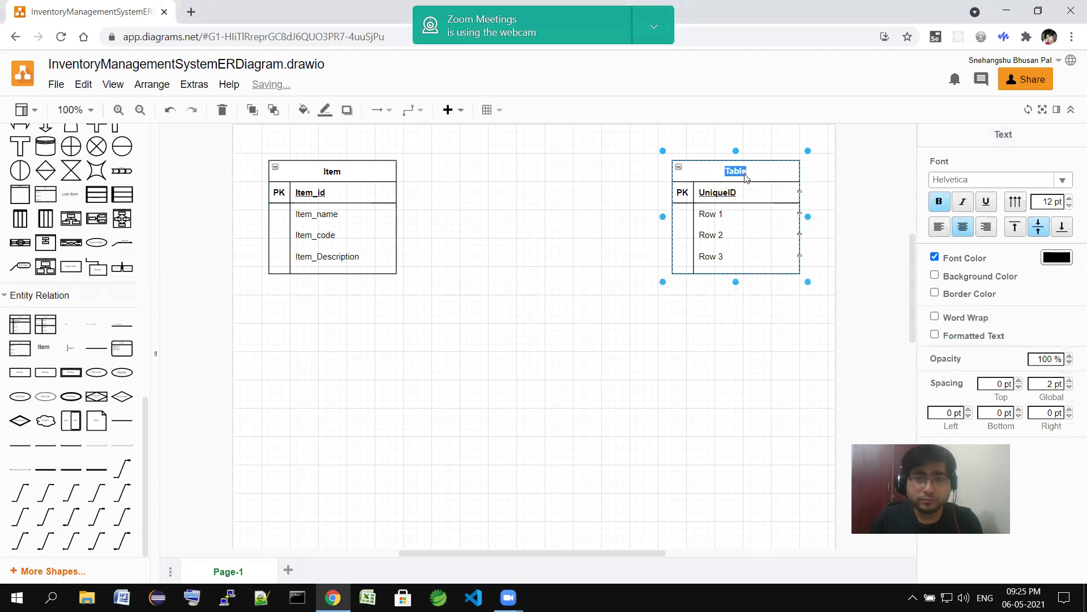
{"action": "type", "text": "Cat"}
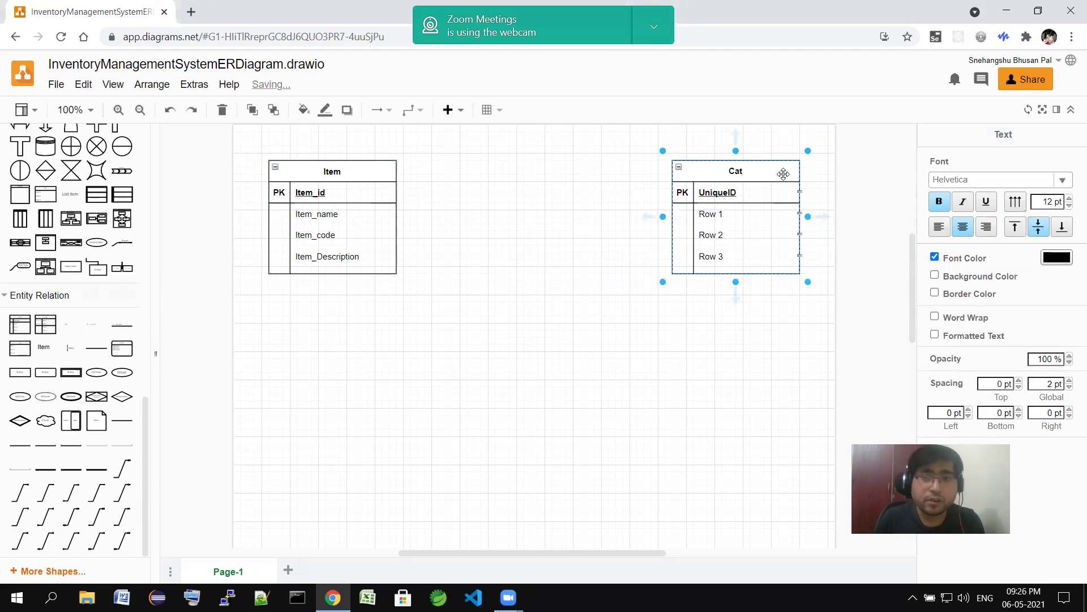
{"action": "type", "text": "agory"}
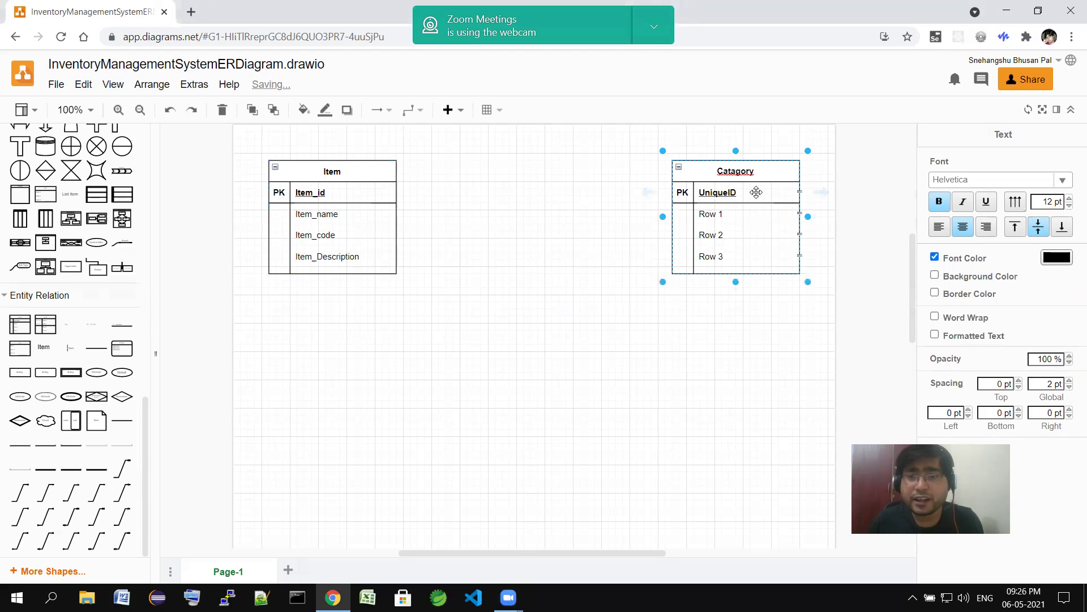
Name the Catagory table's primary key Catagory_id and its first attribute row Category_name
{"action": "double_click", "coordinate": [785, 188]}
{"action": "type", "text": "Catag"}
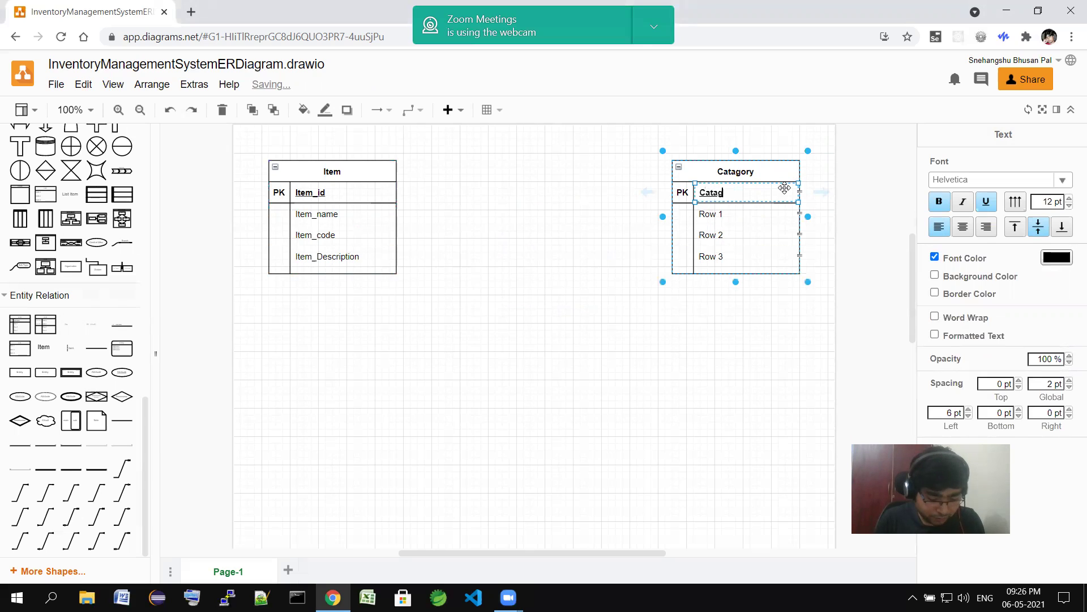
{"action": "type", "text": "ory_id"}
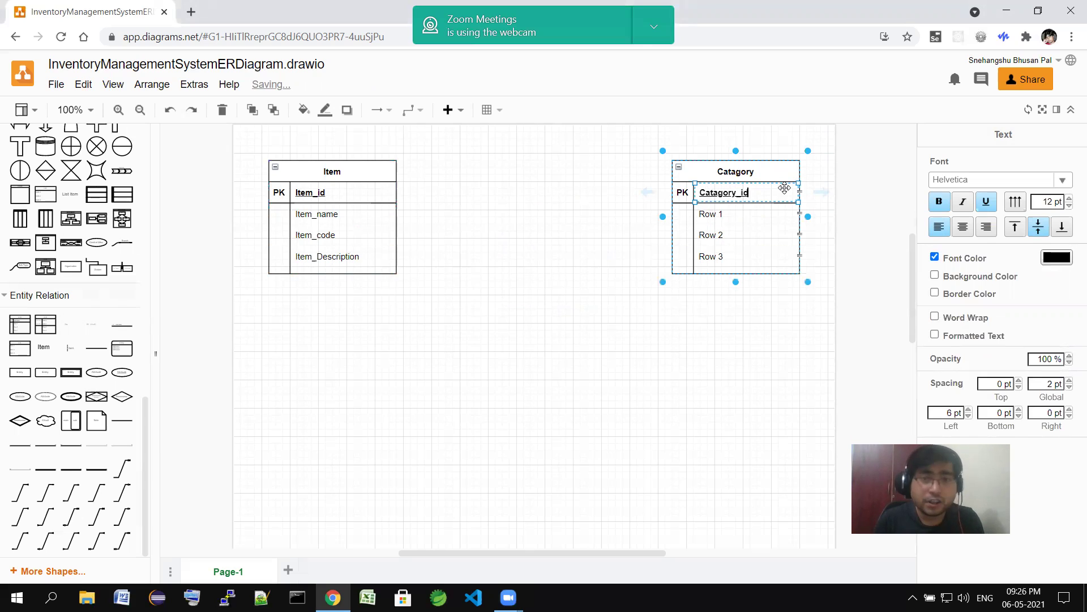
{"action": "double_click", "coordinate": [730, 214]}
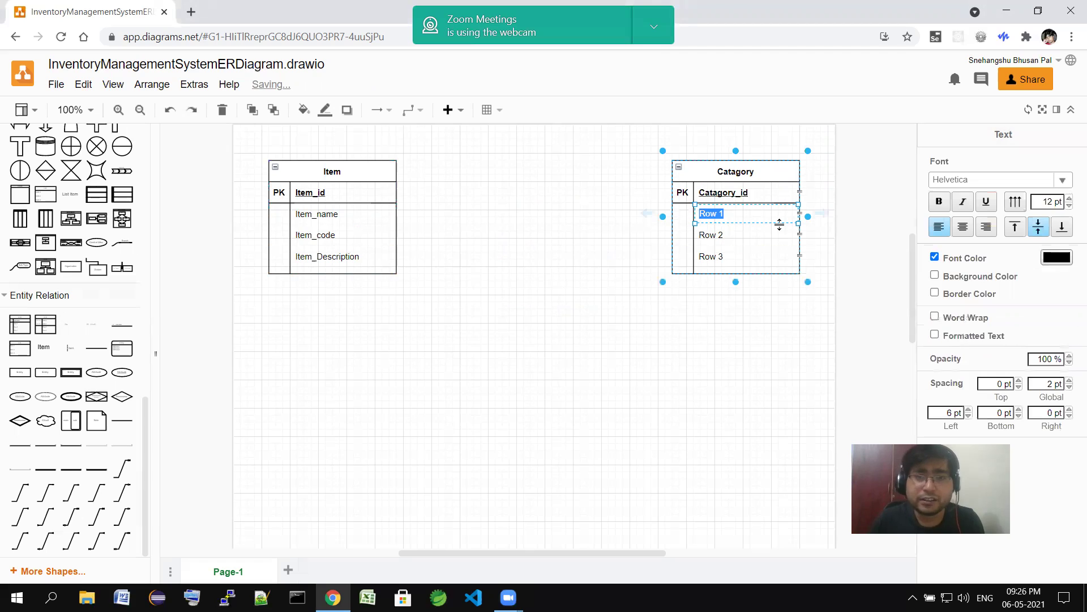
{"action": "type", "text": "Categ"}
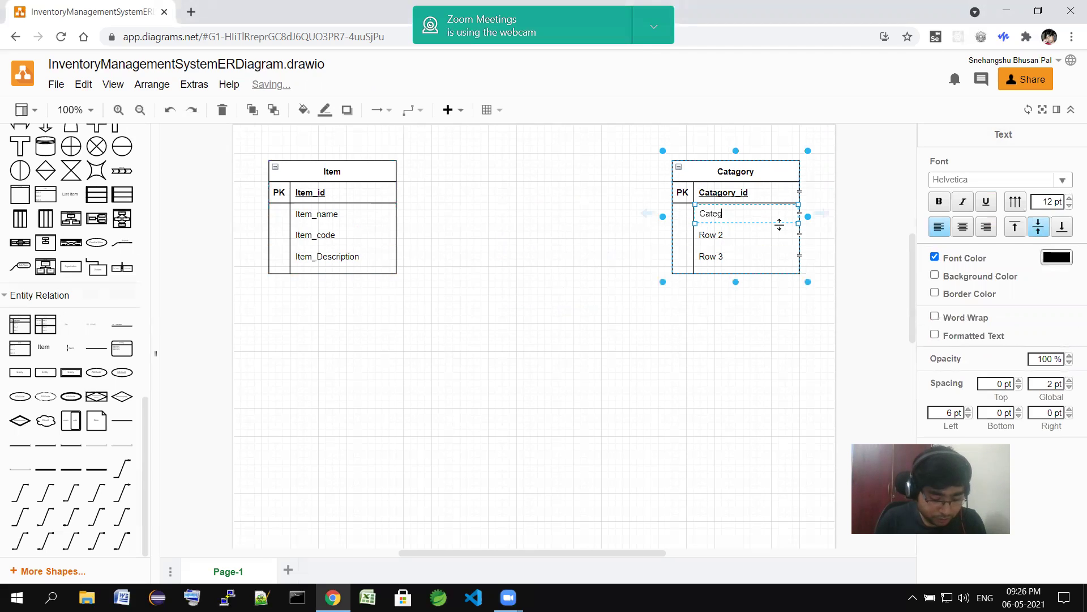
{"action": "type", "text": "ory_name"}
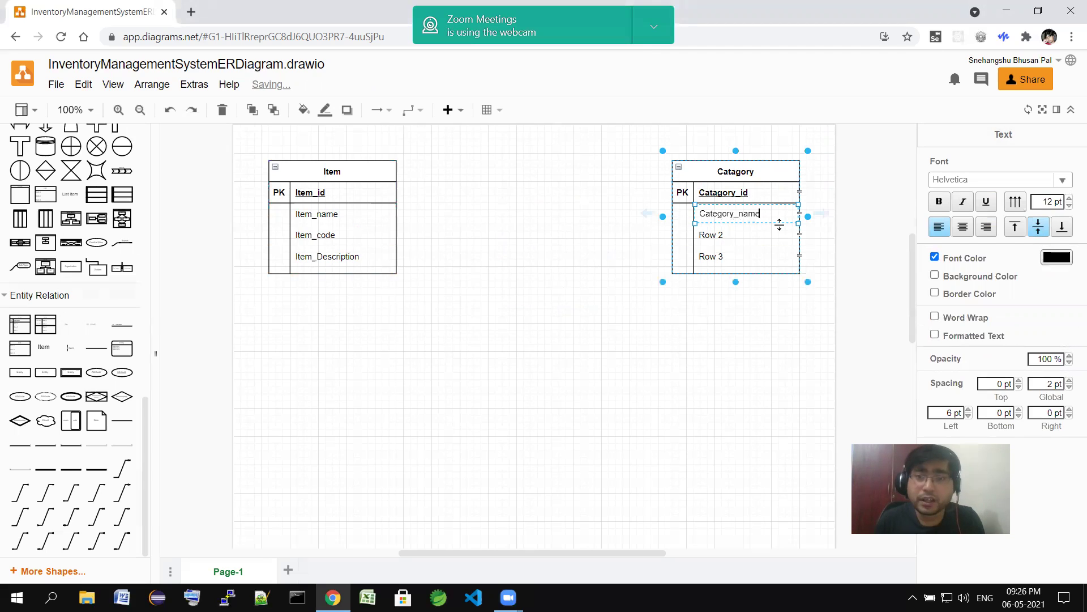
Rename the second attribute row of the Catagory table as Category_code
{"action": "left_click", "coordinate": [748, 232]}
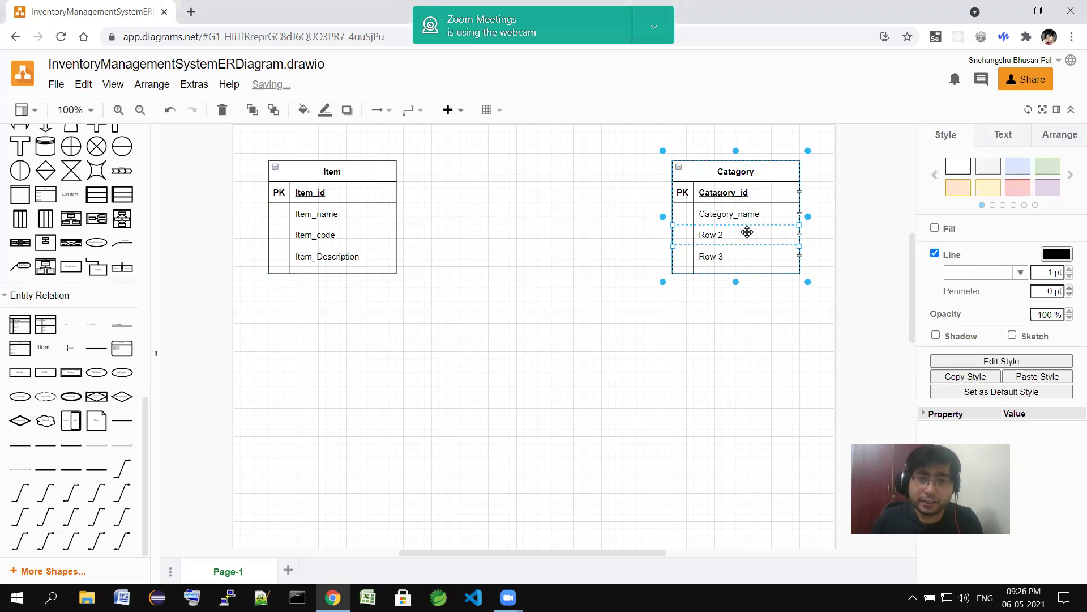
{"action": "left_click", "coordinate": [748, 232]}
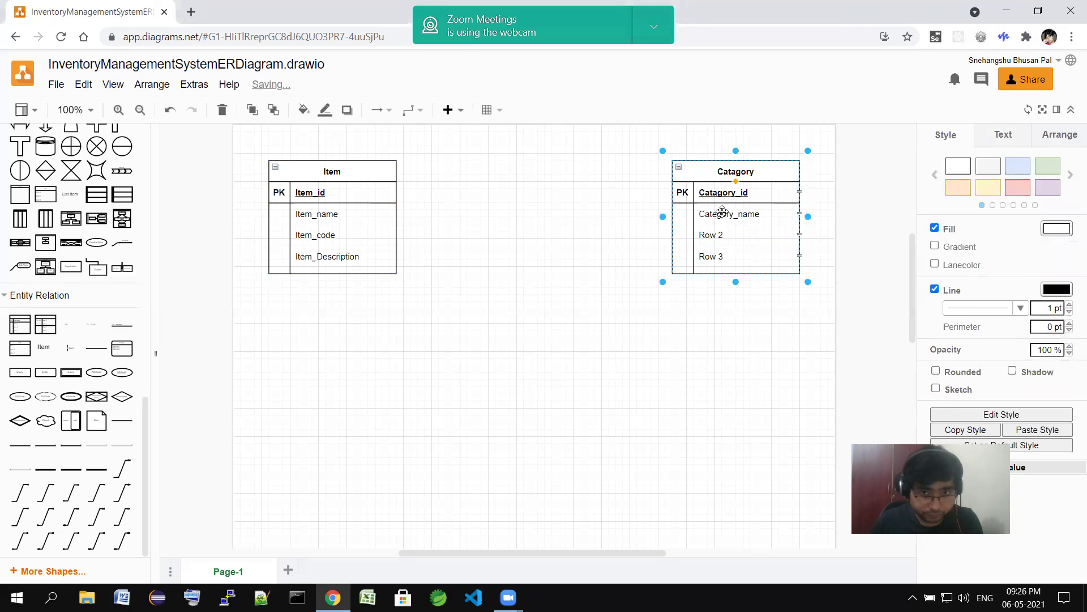
{"action": "left_click", "coordinate": [716, 236]}
{"action": "type", "text": "Cate"}
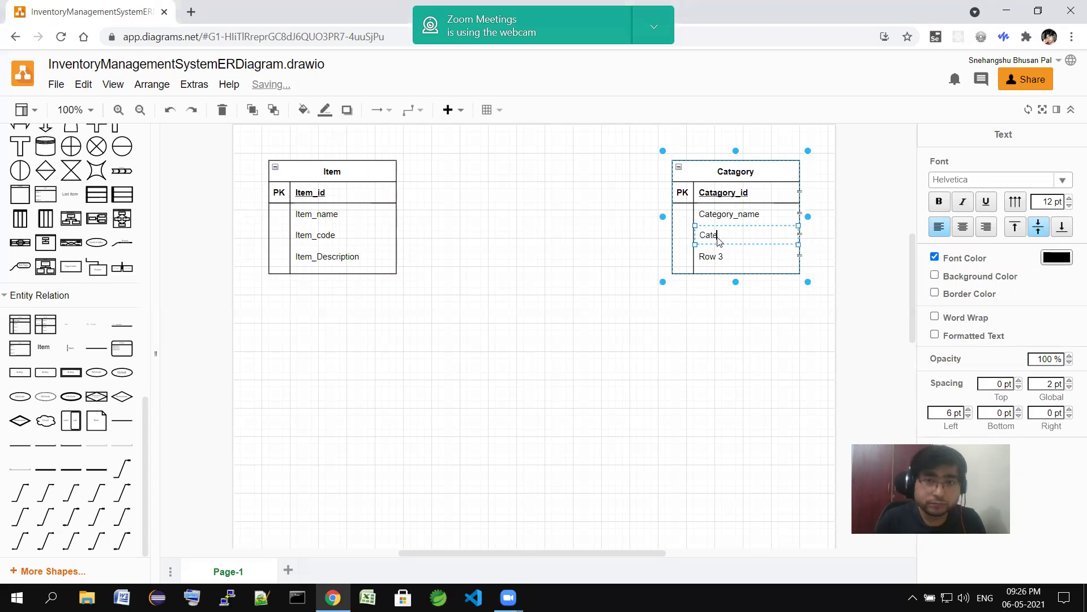
{"action": "type", "text": "gory"}
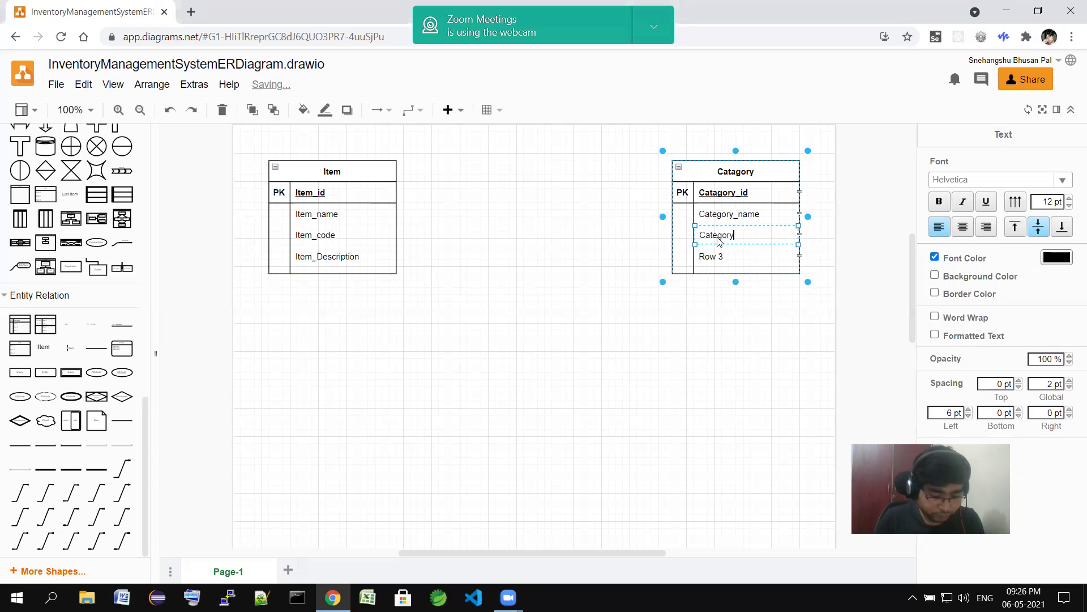
{"action": "type", "text": "_dode"}
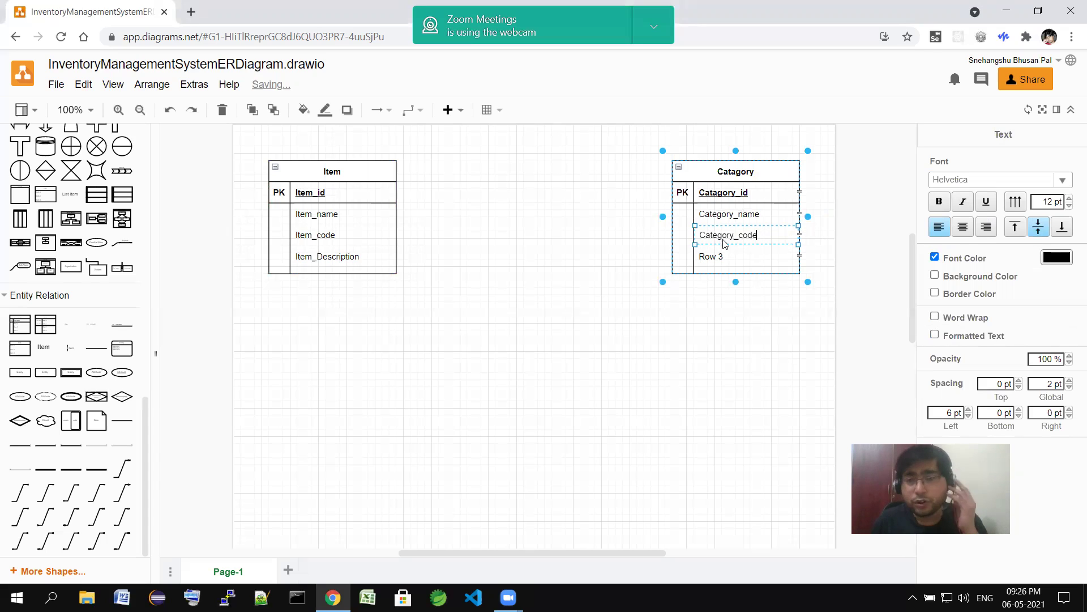
Rename the third attribute row of the Catagory table as Category_Description
{"action": "left_click", "coordinate": [730, 257]}
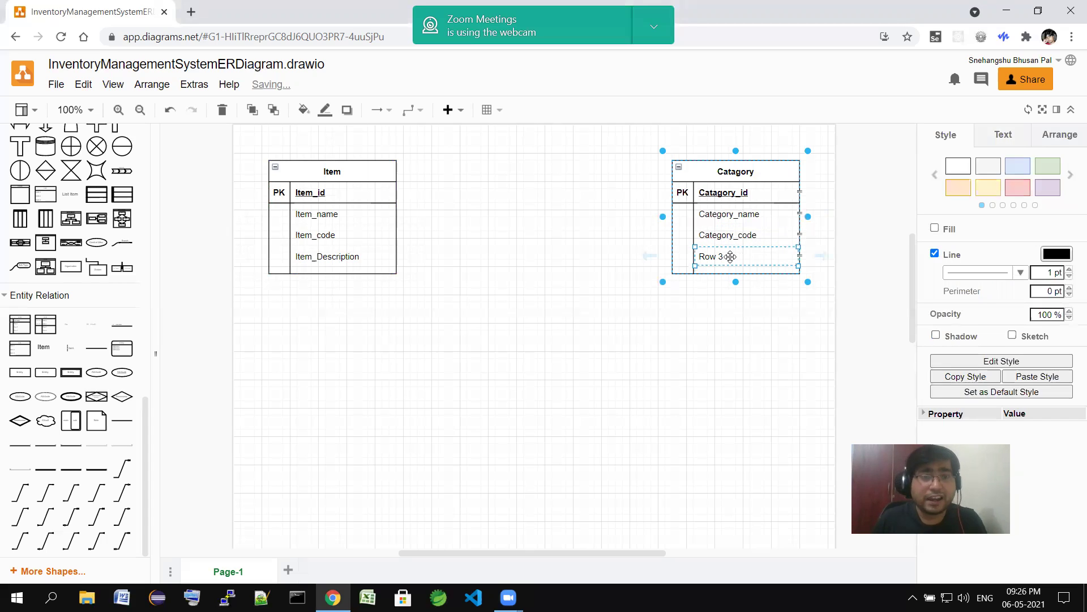
{"action": "type", "text": "Categor"}
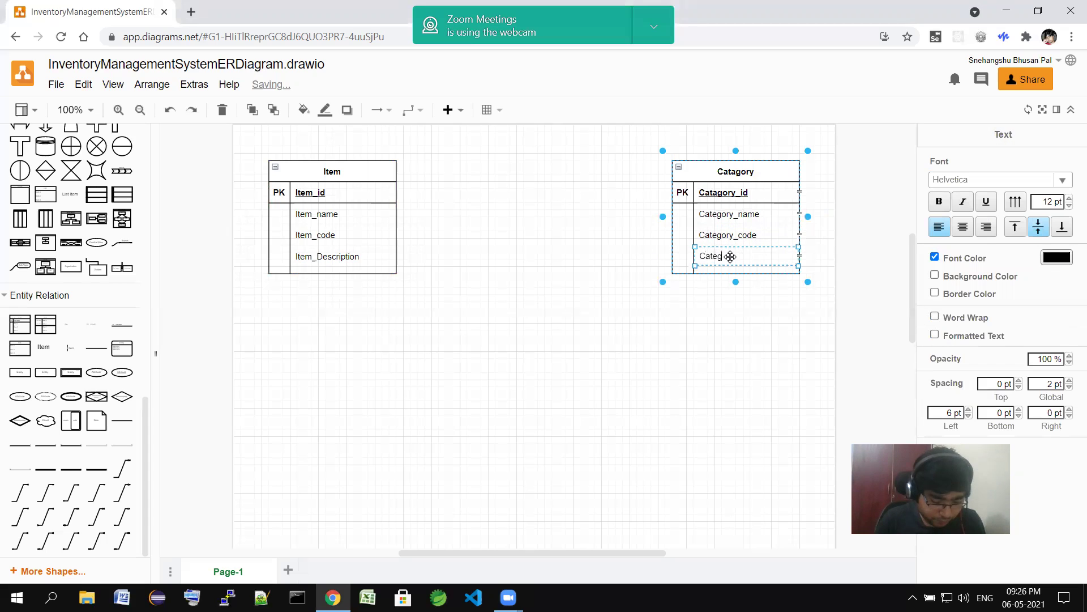
{"action": "type", "text": "y_Desc"}
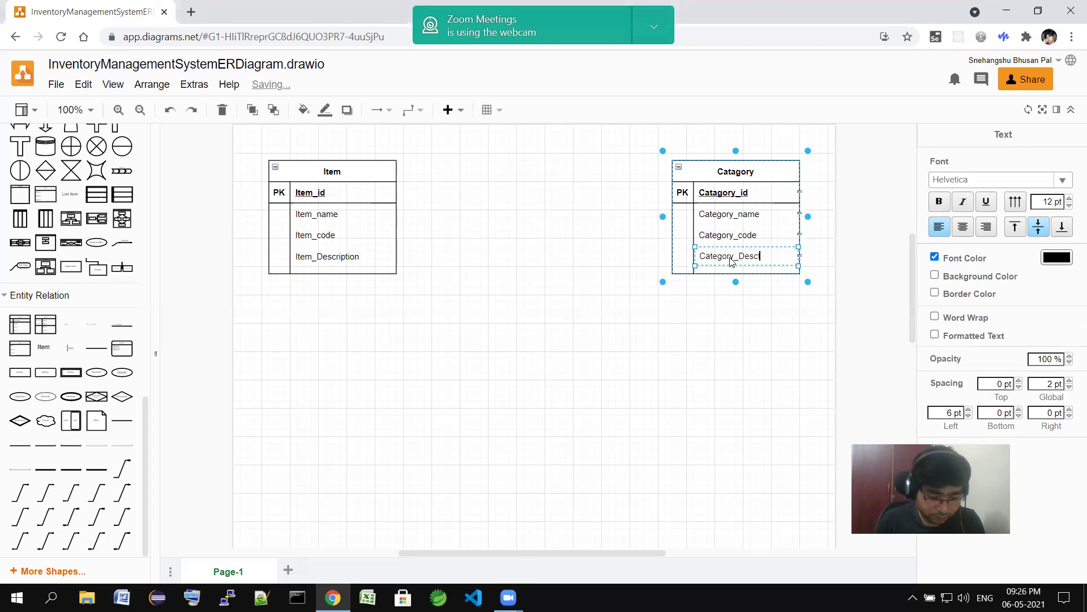
{"action": "type", "text": "riotion"}
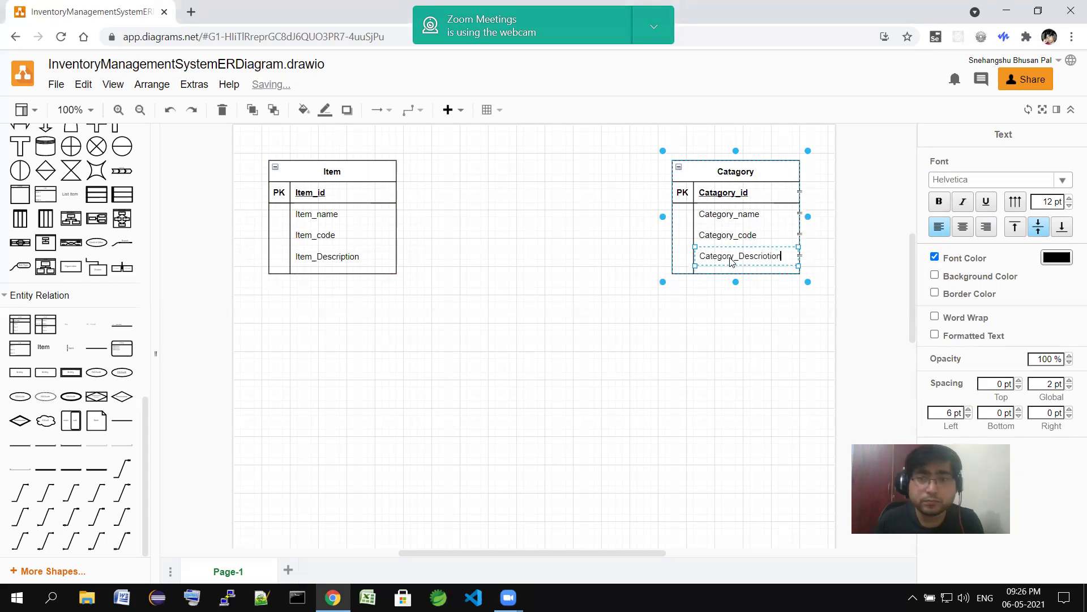
{"action": "key", "text": "BackSpace"}
{"action": "key", "text": "BackSpace"}
{"action": "key", "text": "BackSpace"}
{"action": "key", "text": "BackSpace"}
{"action": "key", "text": "BackSpace"}
{"action": "key", "text": "BackSpace"}
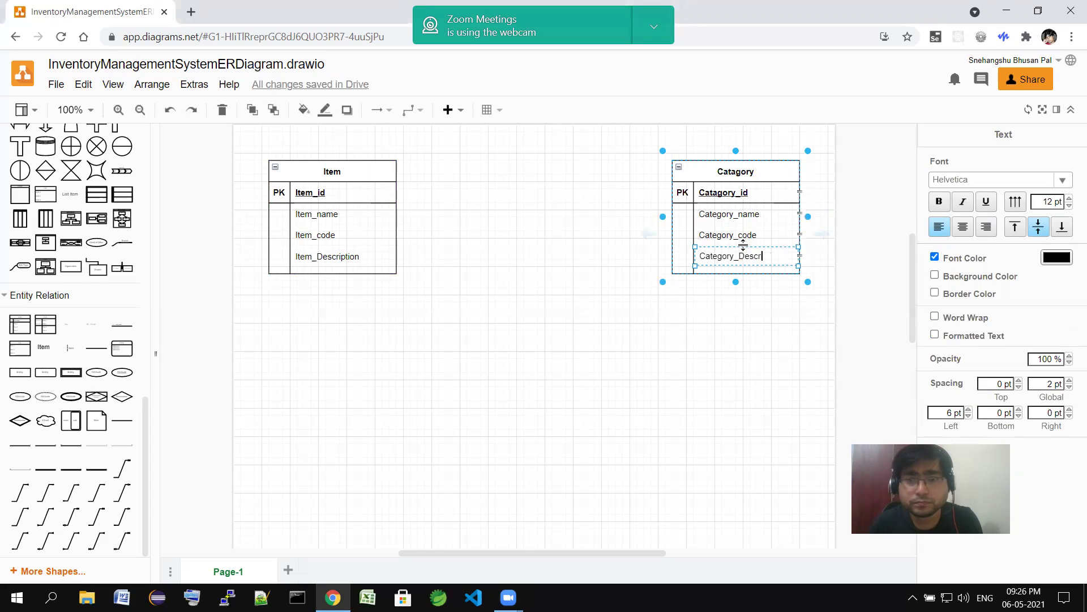
{"action": "type", "text": "iption"}
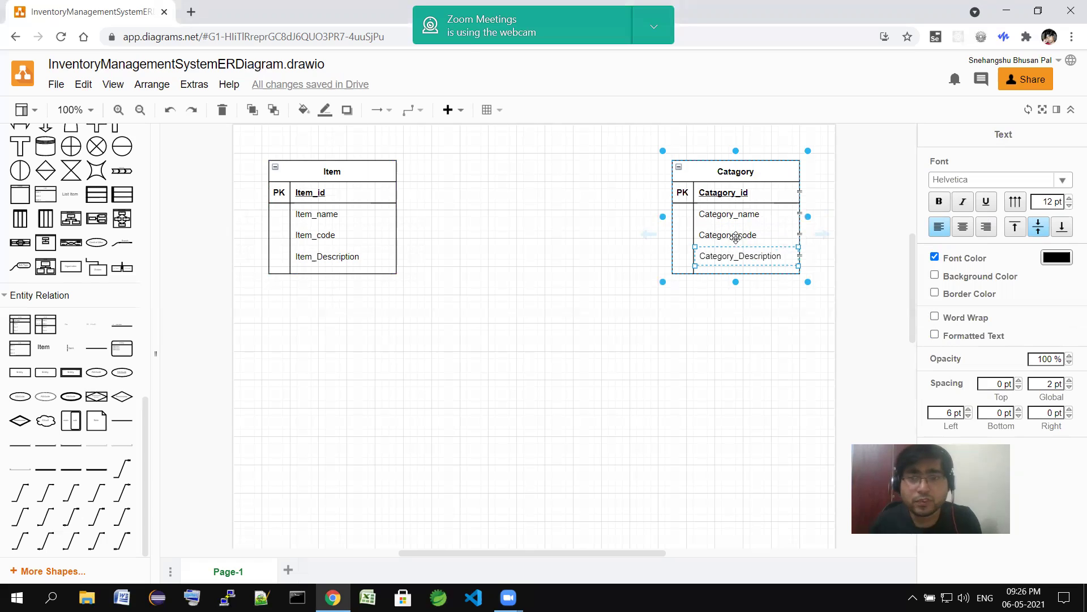
{"action": "left_click", "coordinate": [704, 422]}
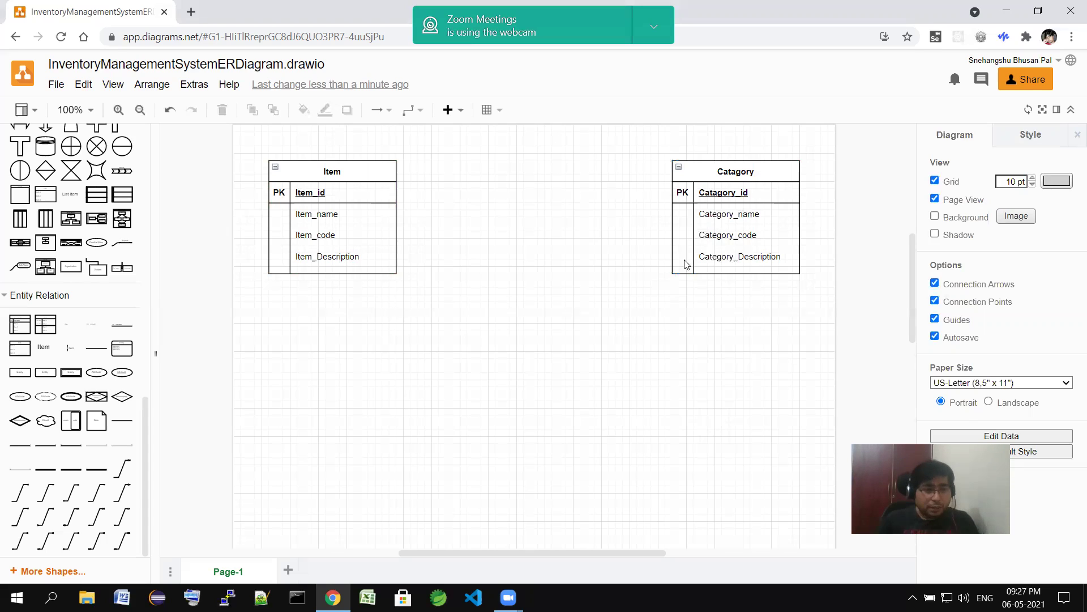
Connect the Item table's Item_code row to the Catagory table's Category_code row with a Many Mandatory to Many Mandatory connector
{"action": "mouse_move", "coordinate": [126, 550]}
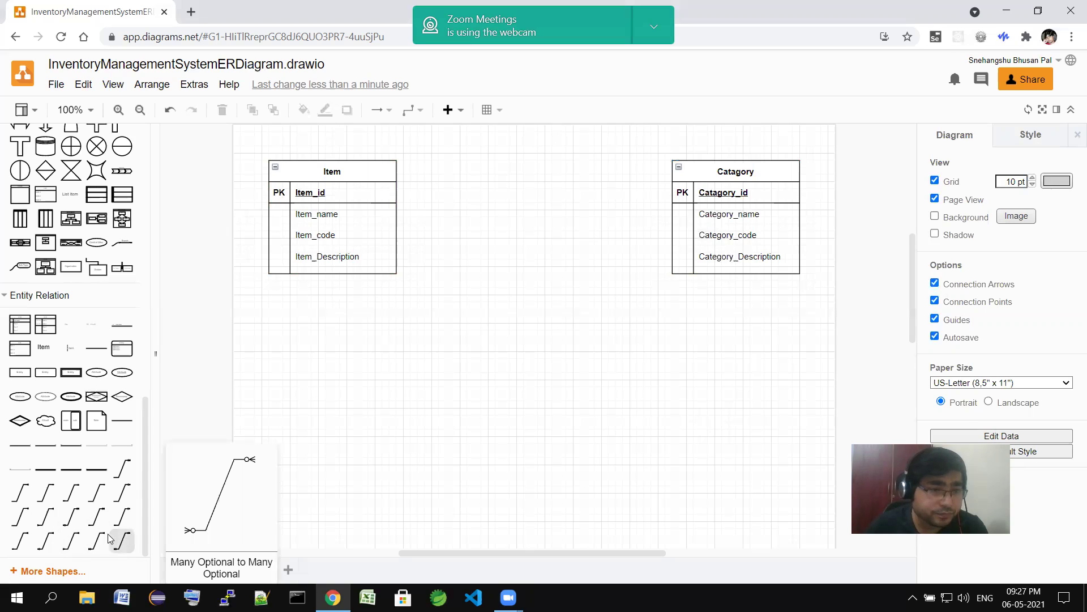
{"action": "mouse_move", "coordinate": [68, 544]}
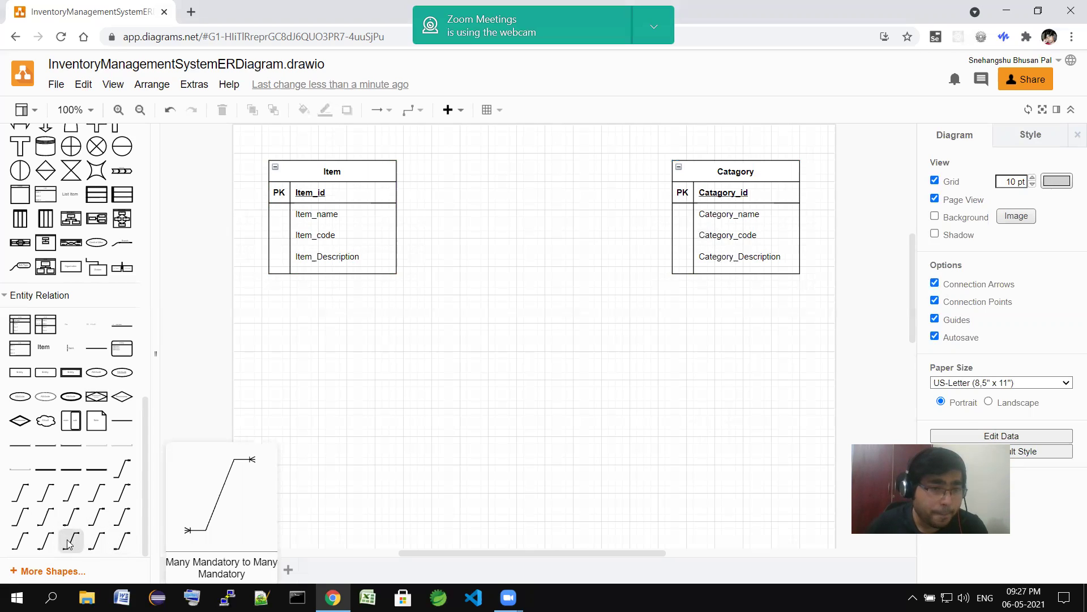
{"action": "left_click", "coordinate": [68, 543]}
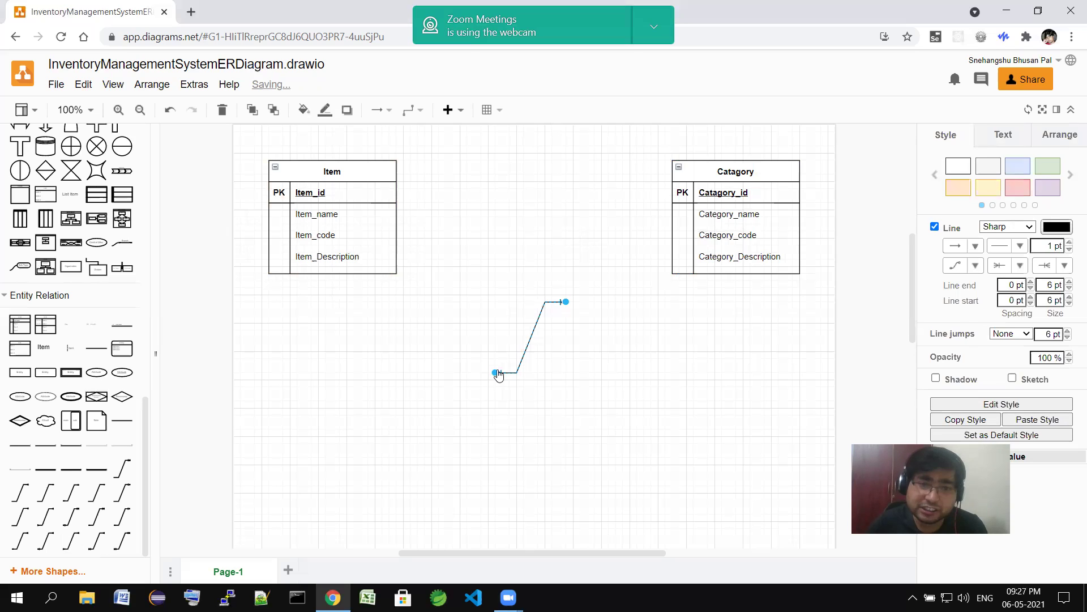
{"action": "left_click_drag", "start_coordinate": [497, 375], "coordinate": [396, 235]}
{"action": "left_click_drag", "start_coordinate": [565, 301], "coordinate": [673, 234]}
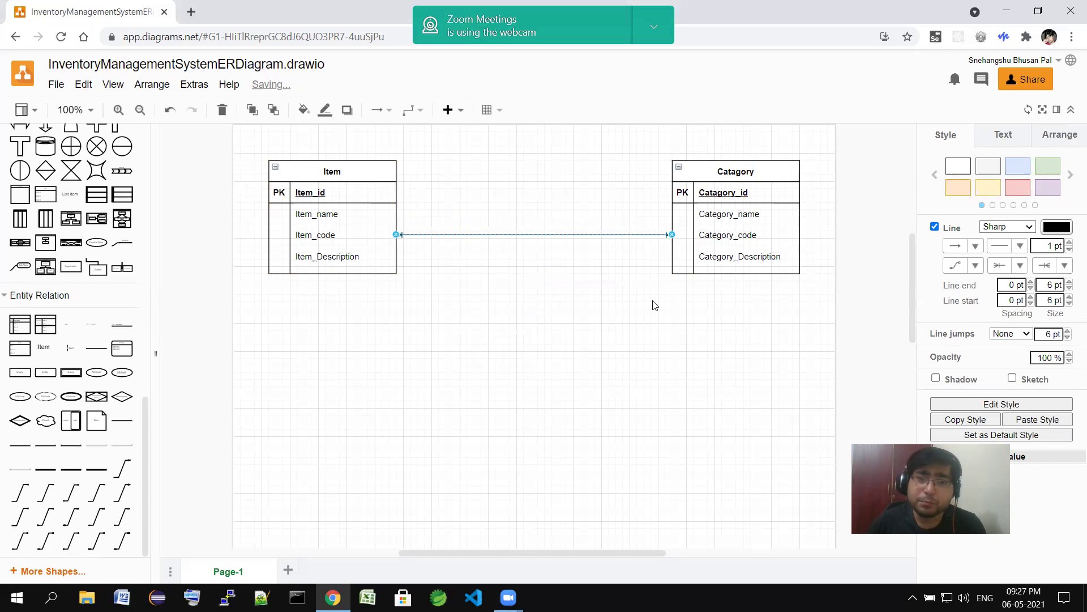
{"action": "left_click", "coordinate": [634, 376]}
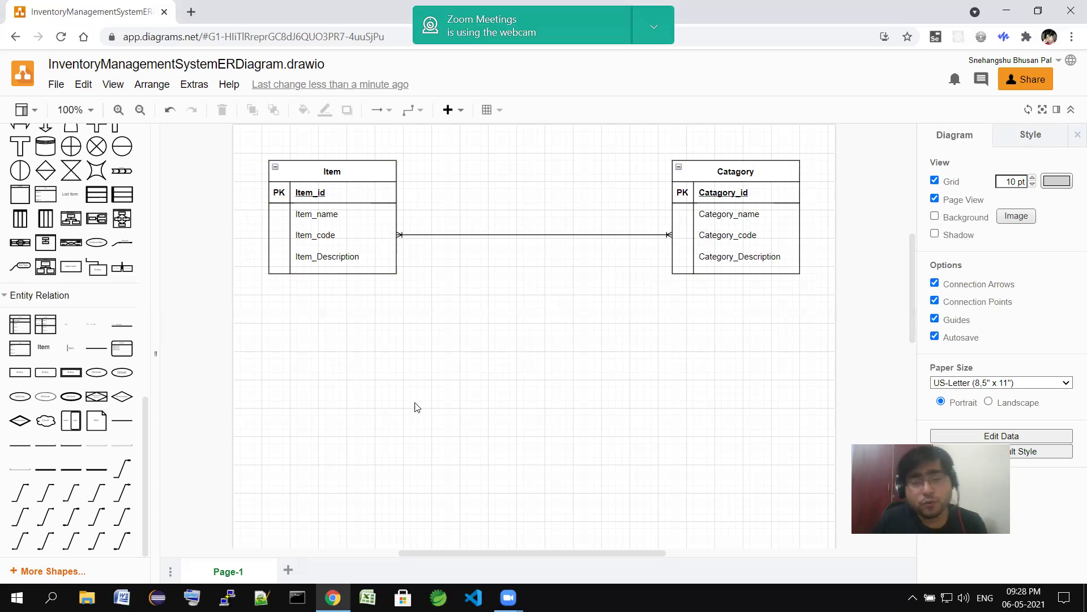
Add a third entity table directly below the Item table, aligned with its side edges
{"action": "left_click", "coordinate": [15, 337]}
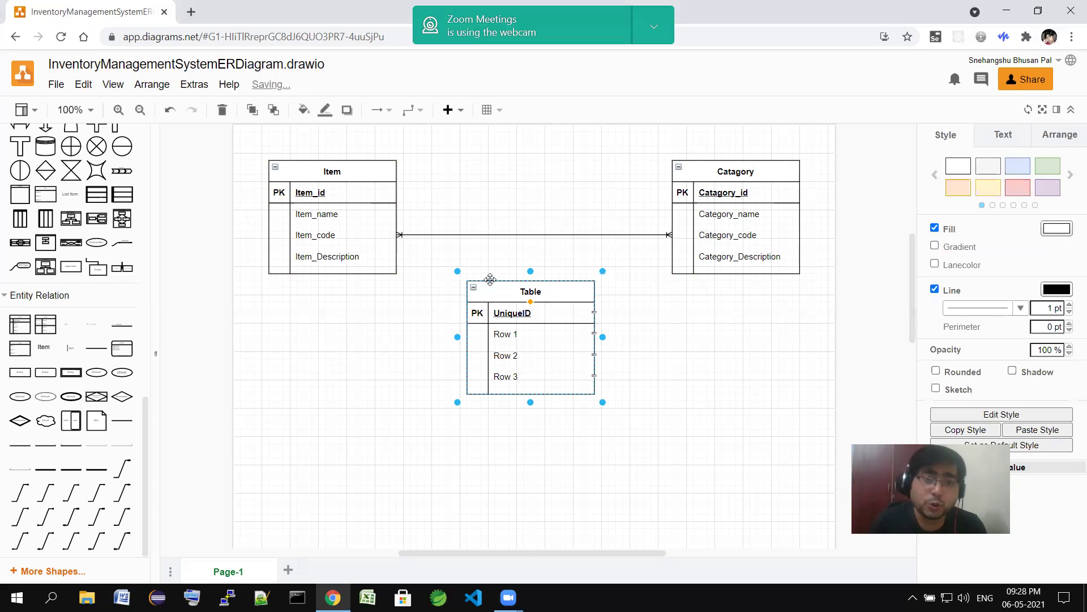
{"action": "left_click_drag", "start_coordinate": [493, 290], "coordinate": [396, 356]}
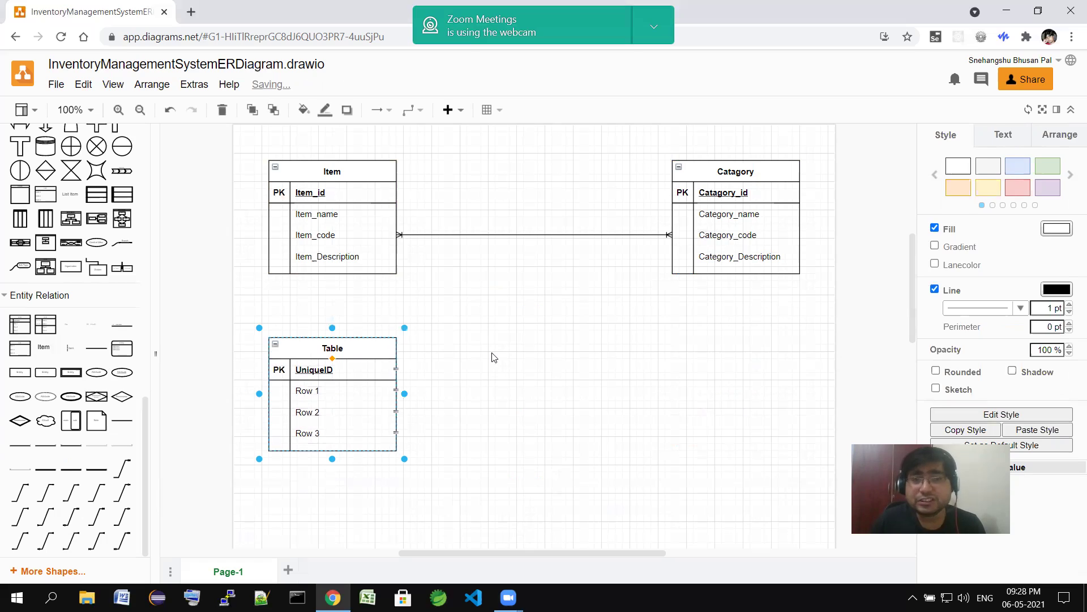
{"action": "left_click", "coordinate": [494, 356]}
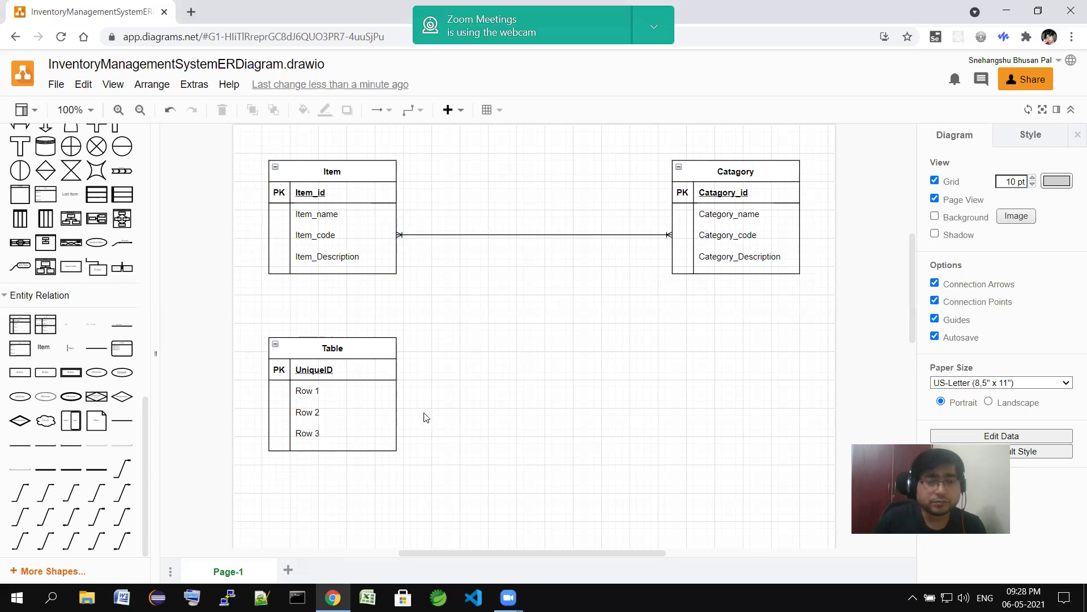
Title the new table below the Item table Item_Count
{"action": "left_click", "coordinate": [333, 350]}
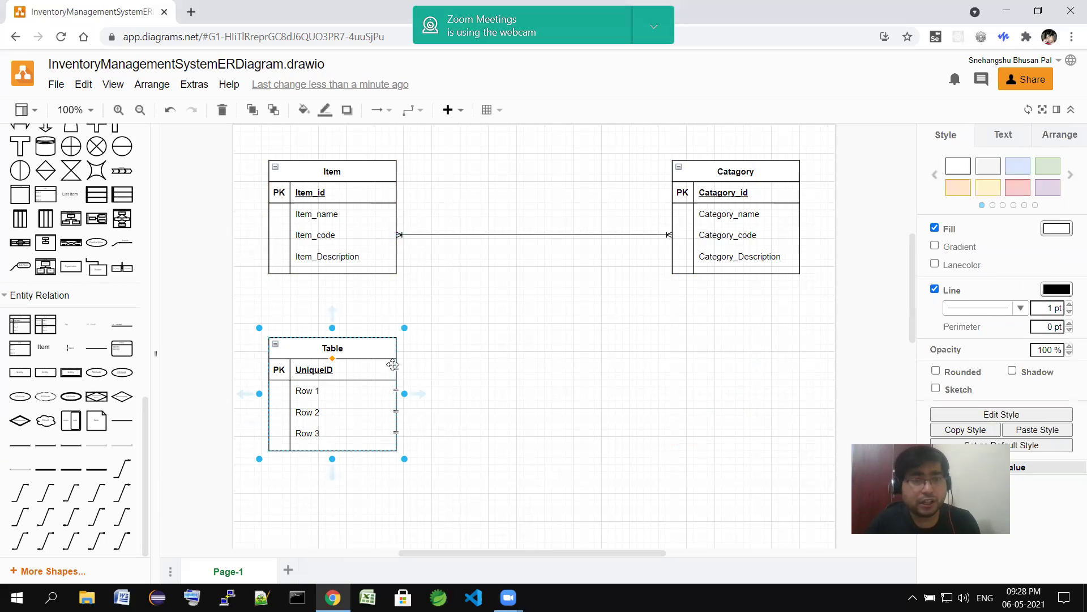
{"action": "double_click", "coordinate": [338, 347]}
{"action": "key", "text": "BackSpace"}
{"action": "type", "text": "Item_"}
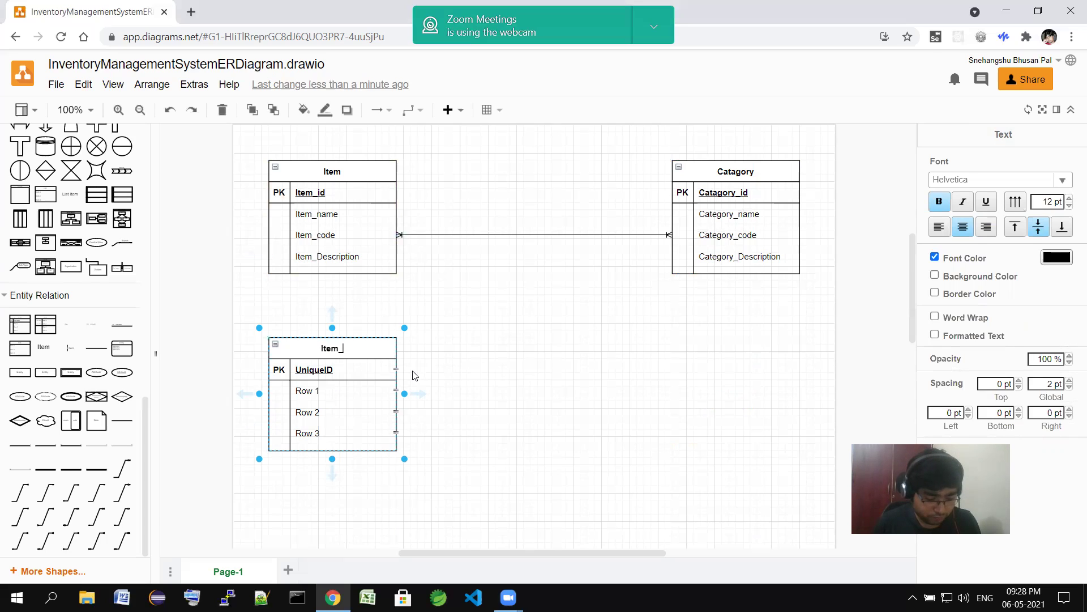
{"action": "type", "text": "Count"}
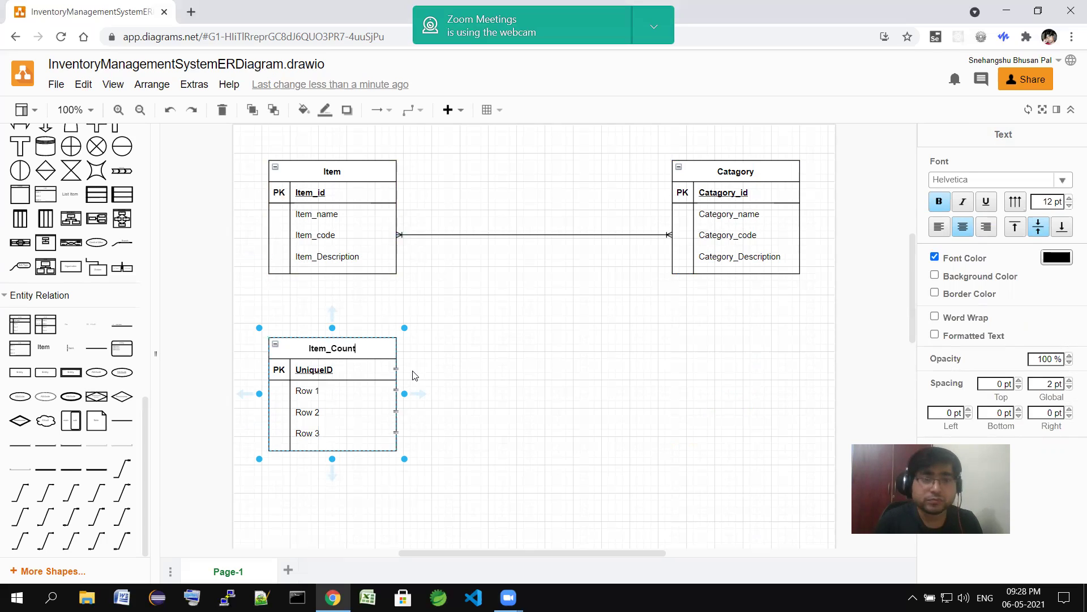
Change the title of the table below the Item table to Inventory
{"action": "double_click", "coordinate": [363, 352]}
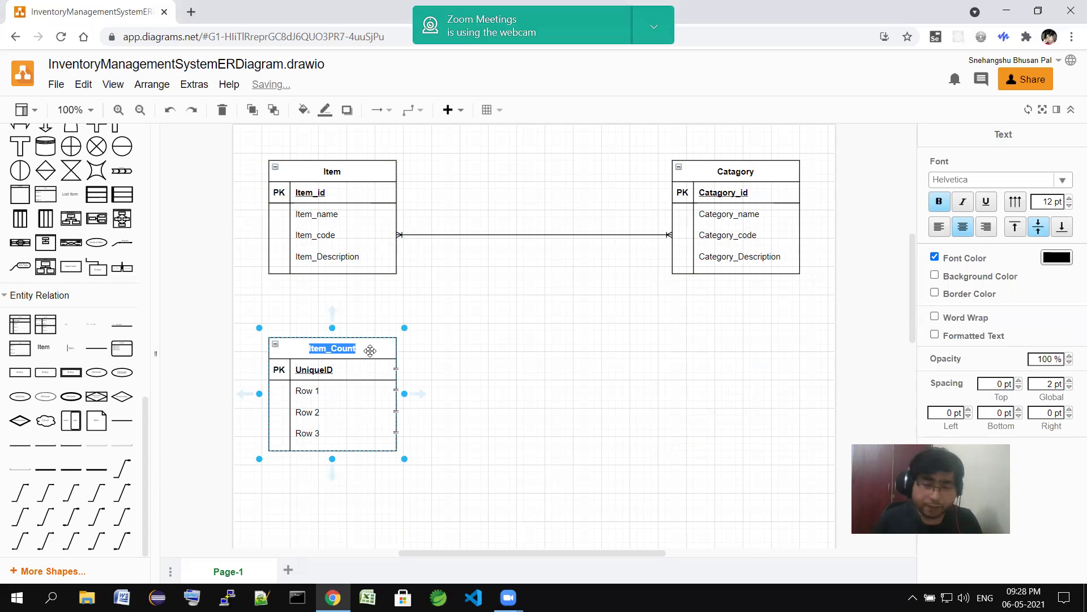
{"action": "type", "text": "Inv"}
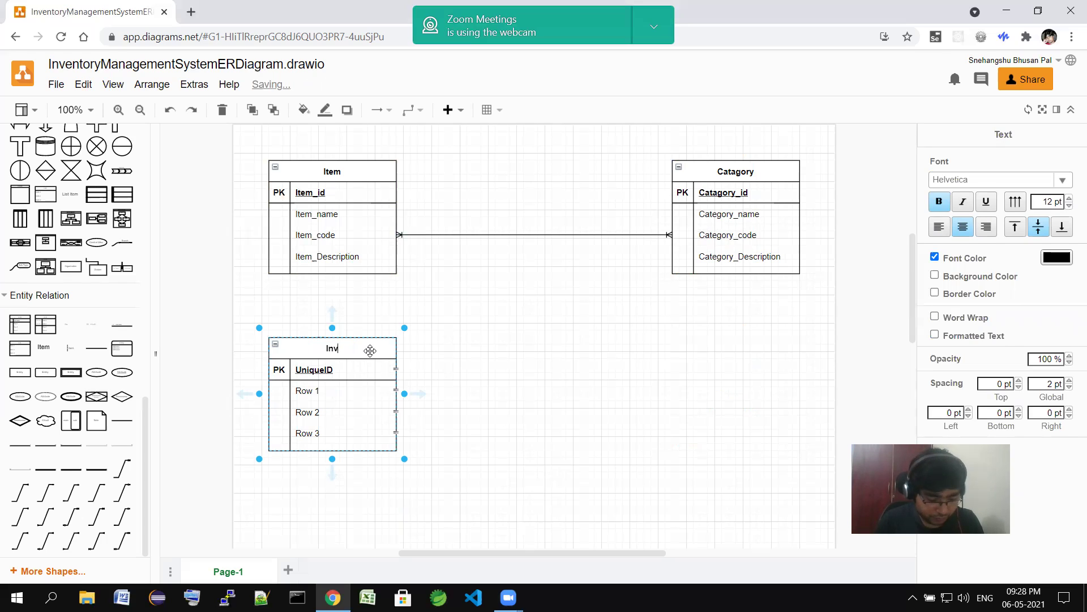
{"action": "type", "text": "entory"}
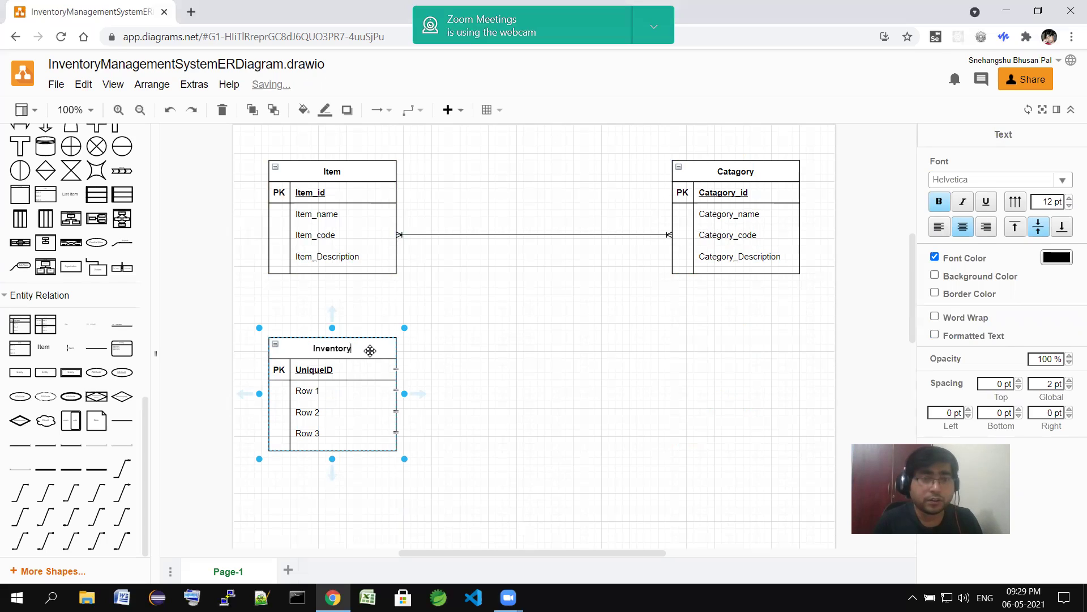
Name the Inventory table's primary key Item_id and its first attribute row count
{"action": "left_click", "coordinate": [350, 371]}
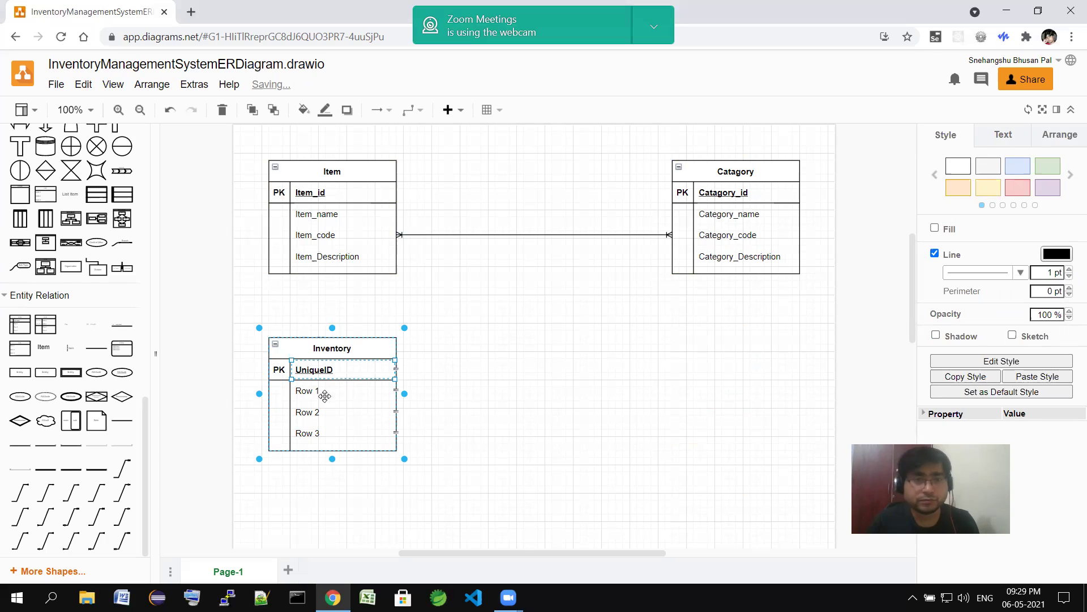
{"action": "double_click", "coordinate": [368, 371]}
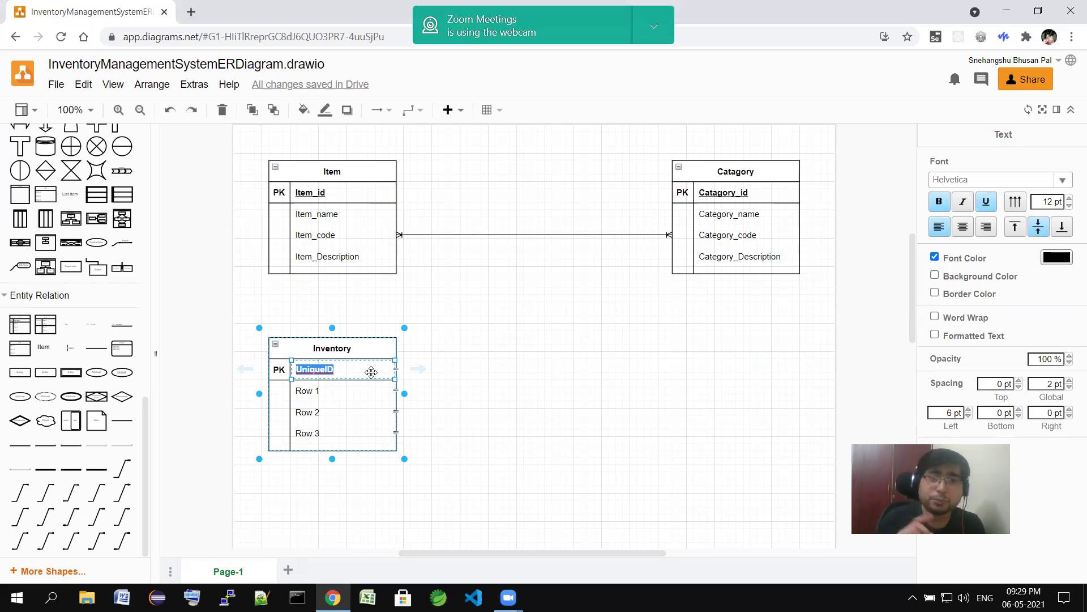
{"action": "type", "text": "Item_id"}
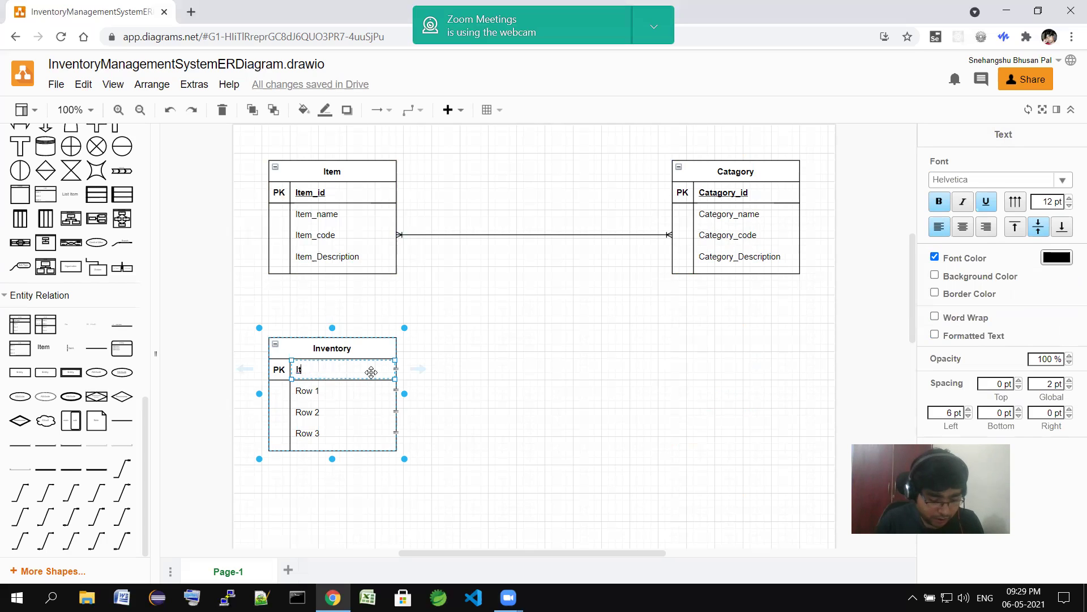
{"action": "left_click", "coordinate": [347, 390]}
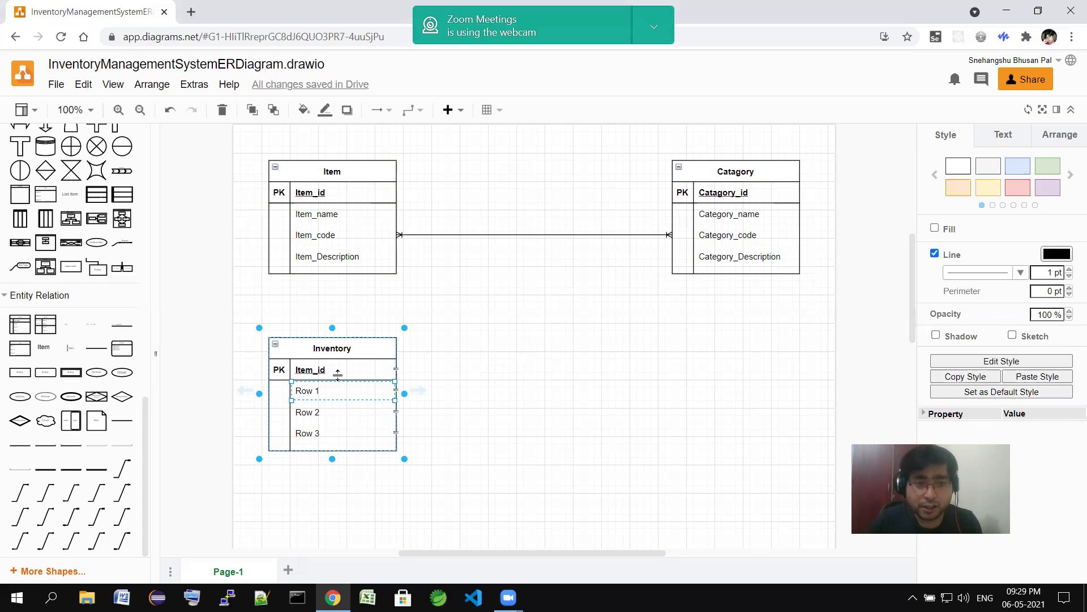
{"action": "left_click", "coordinate": [347, 390]}
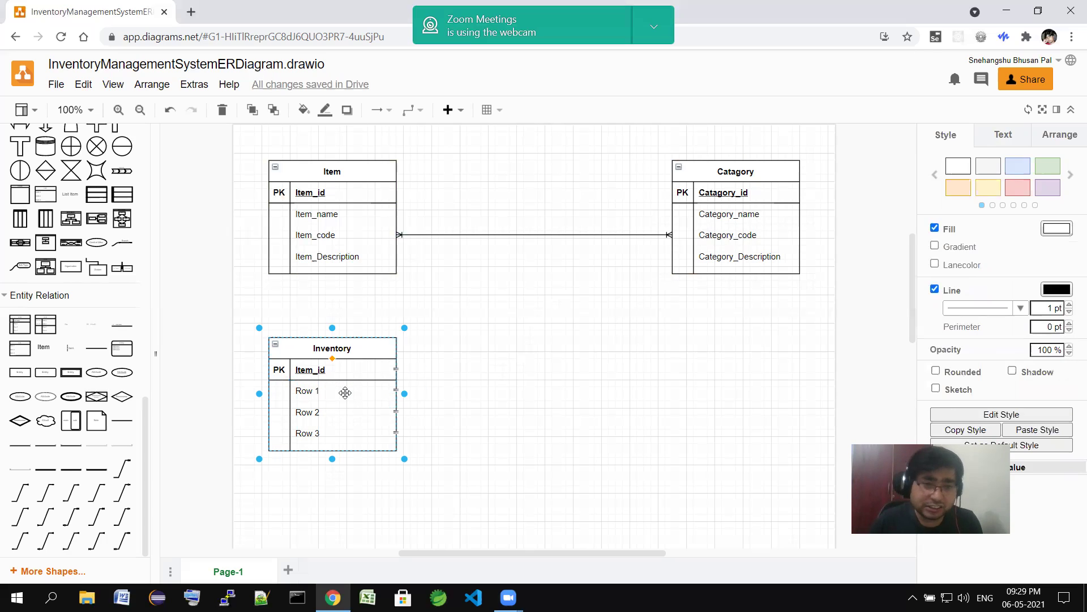
{"action": "left_click", "coordinate": [311, 390]}
{"action": "type", "text": "count"}
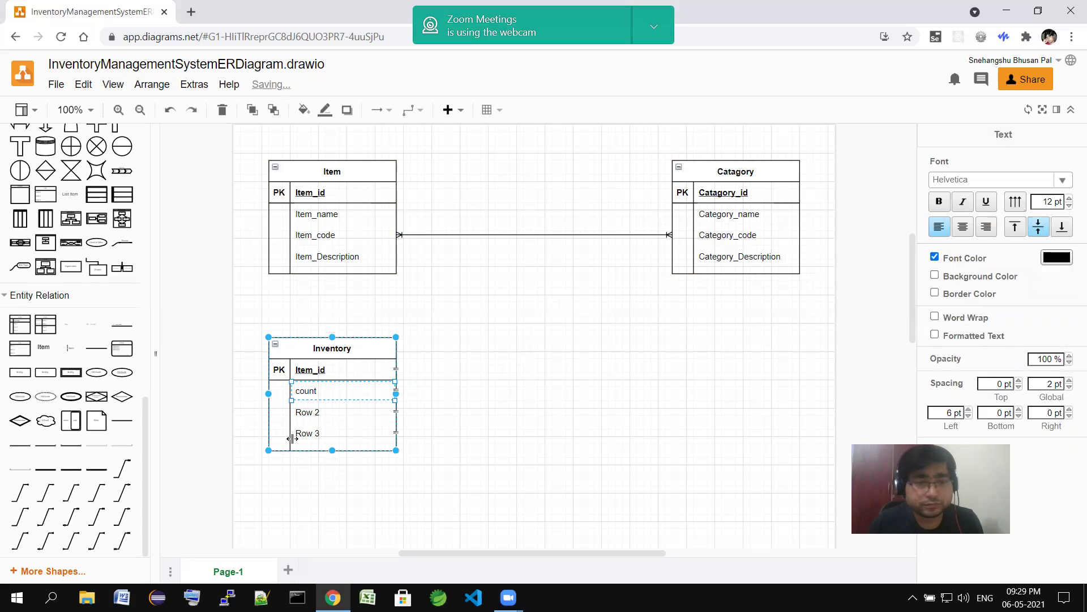
Delete the two unused attribute rows, Row 2 and Row 3, from the Inventory table
{"action": "left_click", "coordinate": [317, 416]}
{"action": "key", "text": "Delete"}
{"action": "left_click", "coordinate": [340, 435]}
{"action": "key", "text": "Delete"}
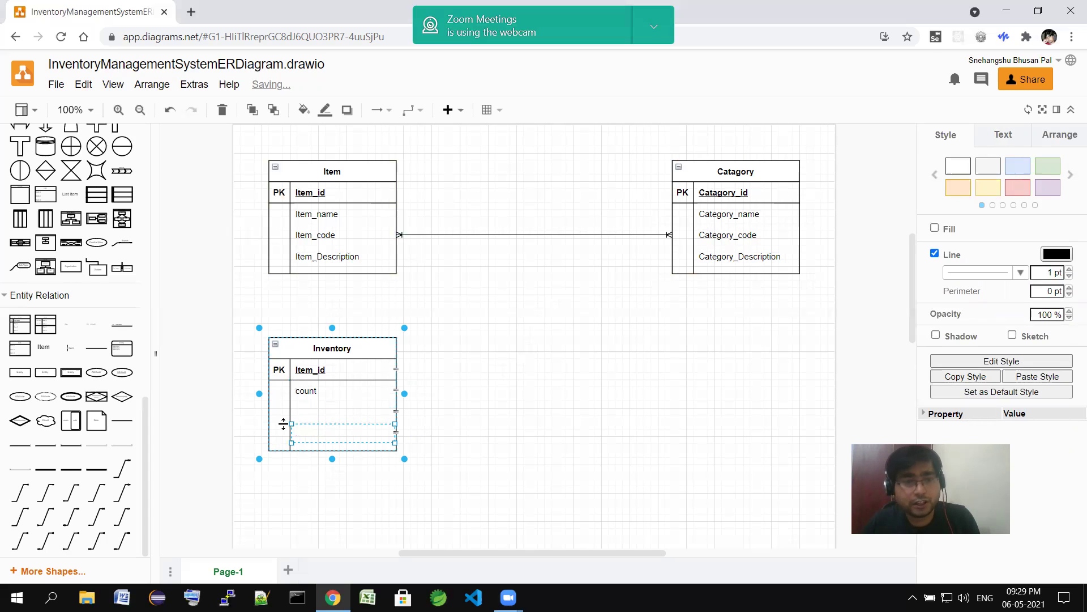
{"action": "key", "text": "Delete"}
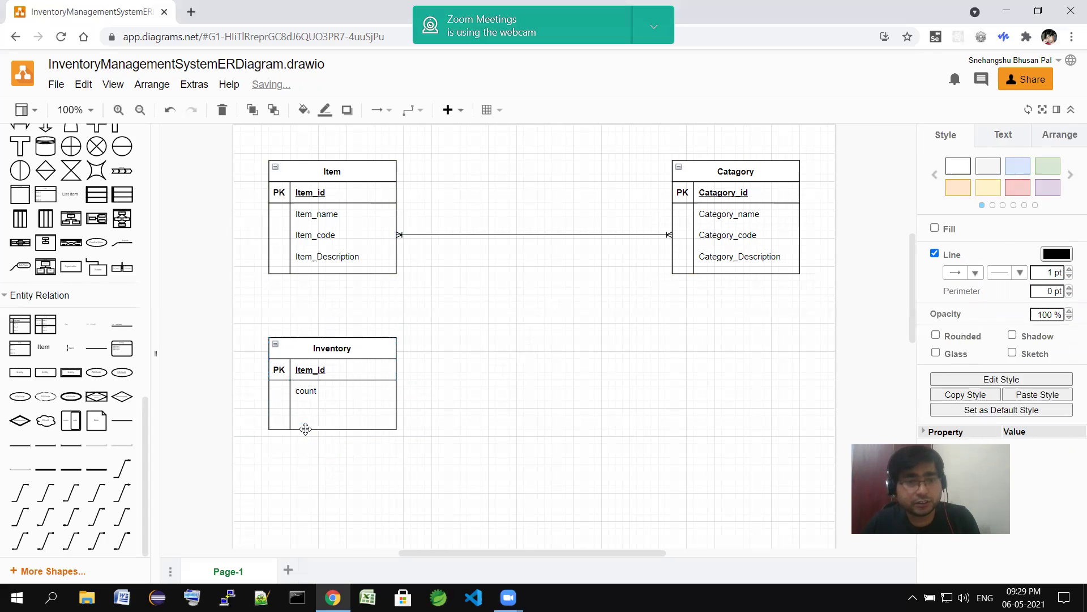
{"action": "double_click", "coordinate": [307, 417]}
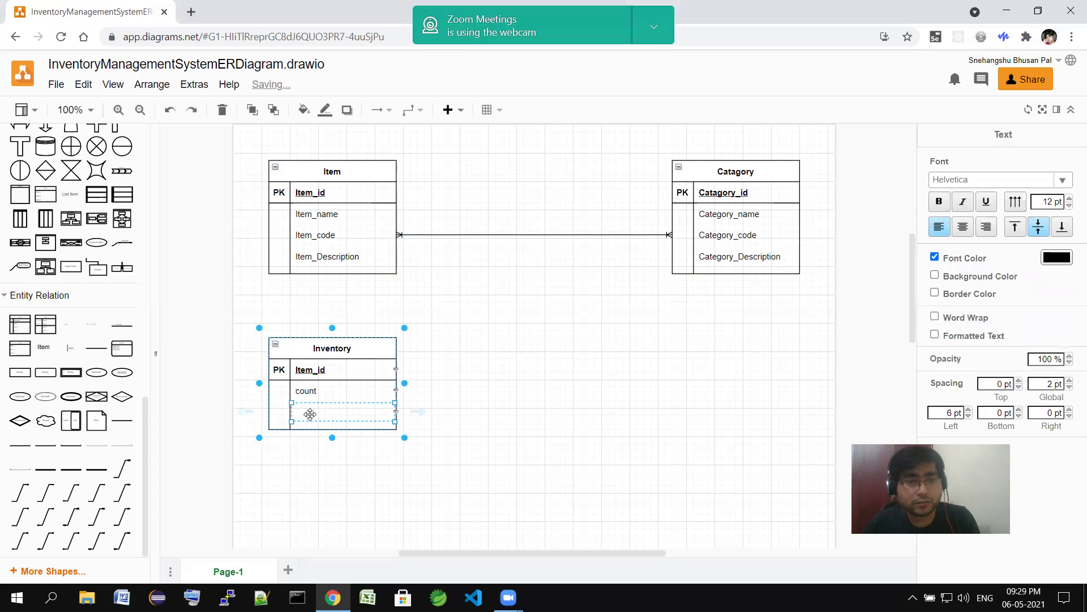
{"action": "key", "text": "Escape"}
{"action": "key", "text": "Delete"}
{"action": "left_click", "coordinate": [311, 417]}
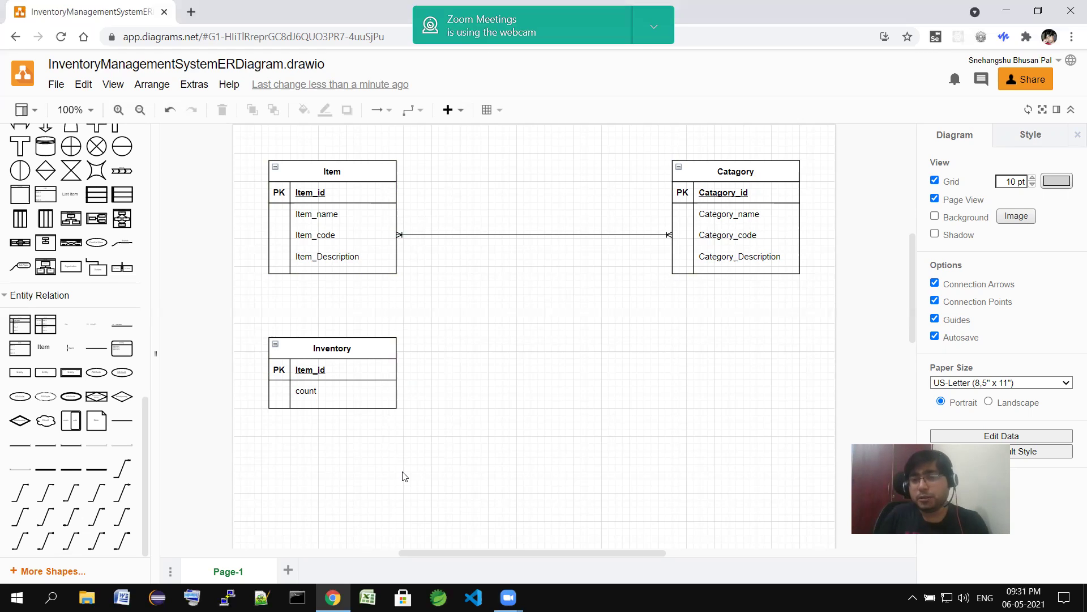
Add a fourth entity table below the Catagory table and title it Transaction
{"action": "left_click", "coordinate": [20, 326]}
{"action": "left_click_drag", "start_coordinate": [533, 286], "coordinate": [722, 327]}
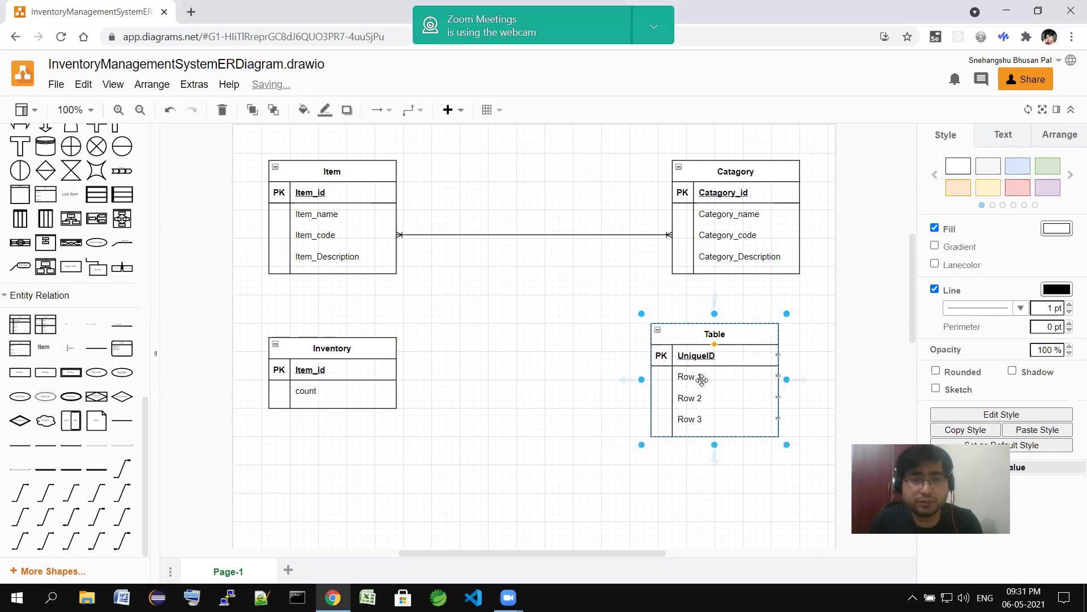
{"action": "double_click", "coordinate": [715, 334]}
{"action": "type", "text": "Tra"}
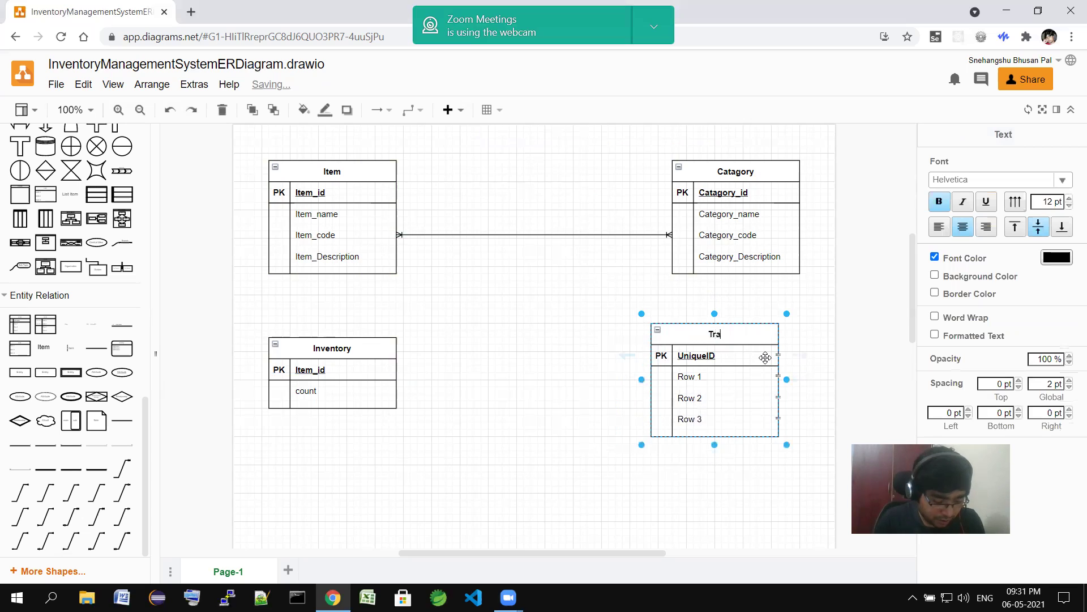
{"action": "type", "text": "nsaction"}
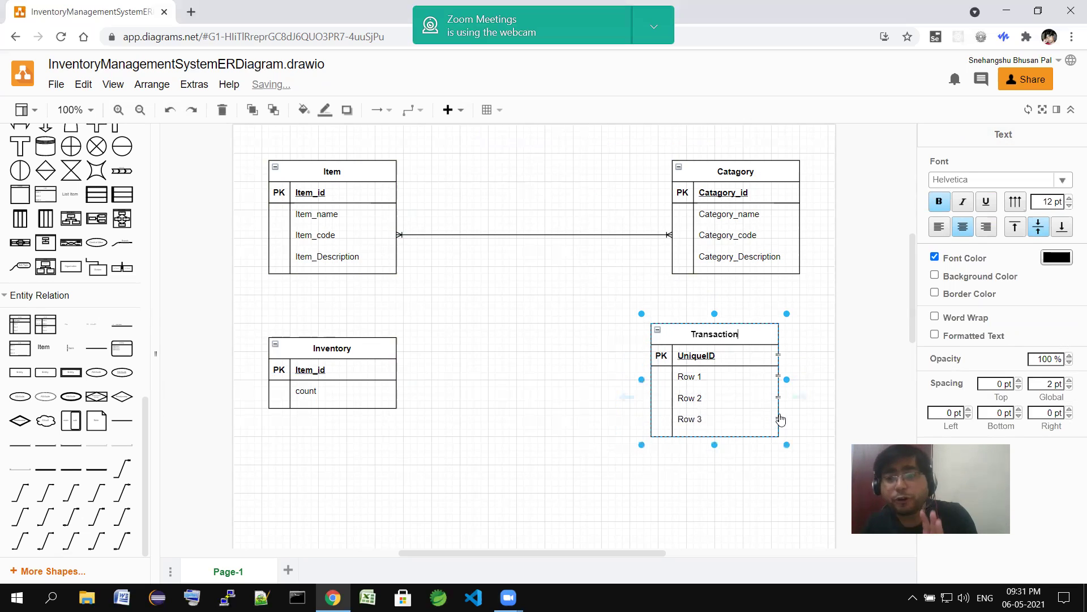
Name the Transaction table's primary key Transaction_id
{"action": "double_click", "coordinate": [740, 358]}
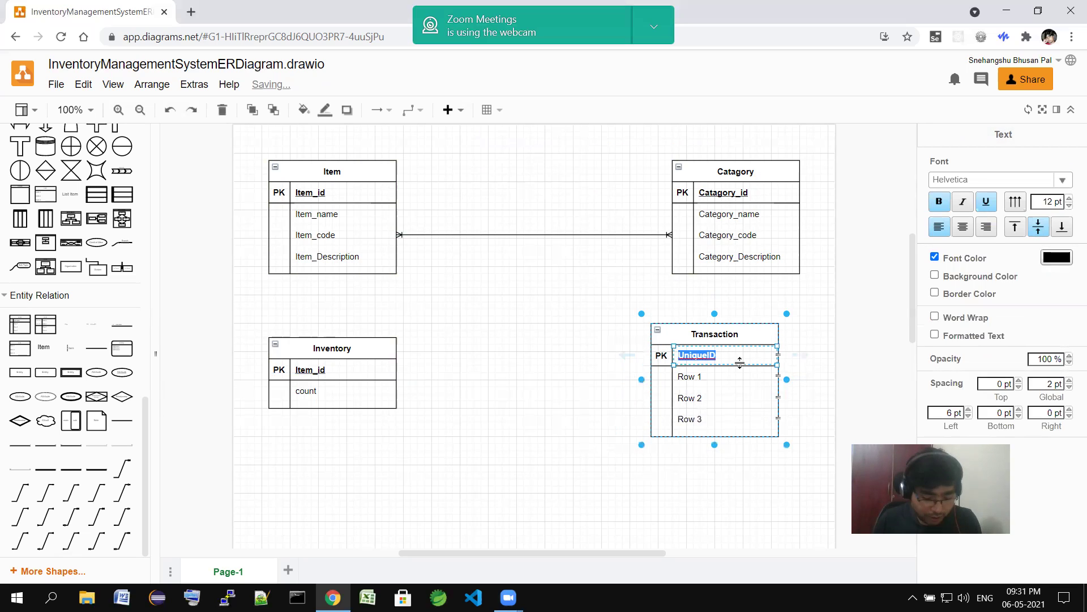
{"action": "type", "text": "Transact"}
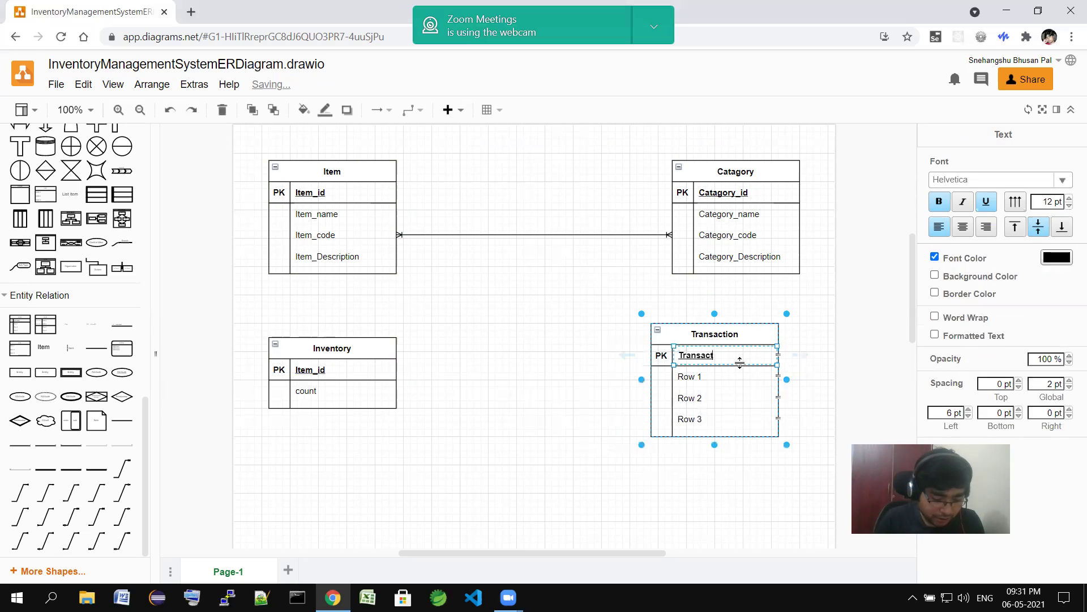
{"action": "type", "text": "ion_id"}
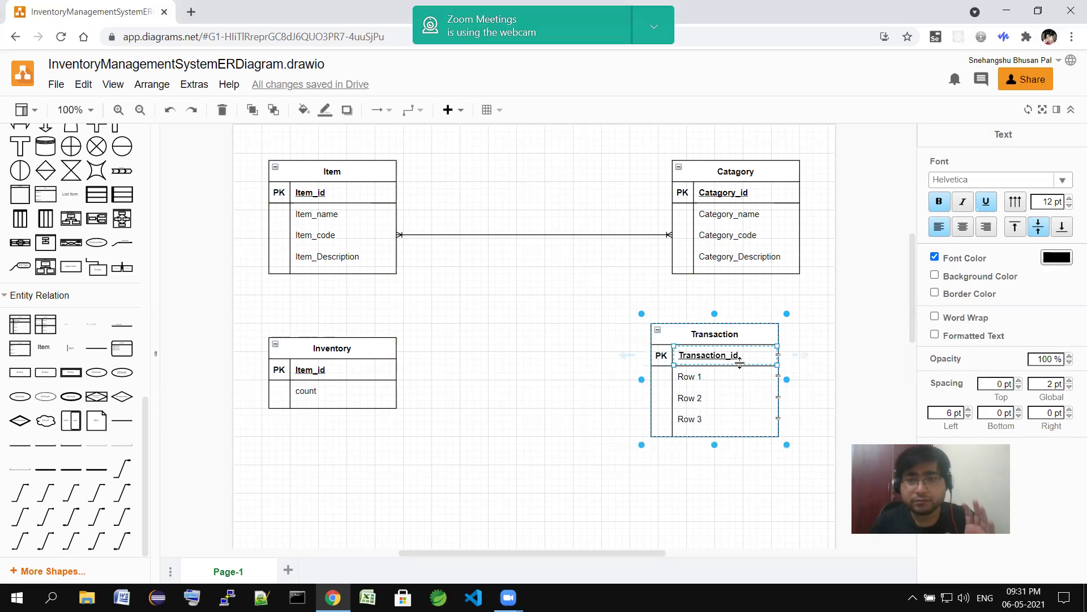
{"action": "left_click", "coordinate": [733, 399]}
{"action": "left_click", "coordinate": [731, 381]}
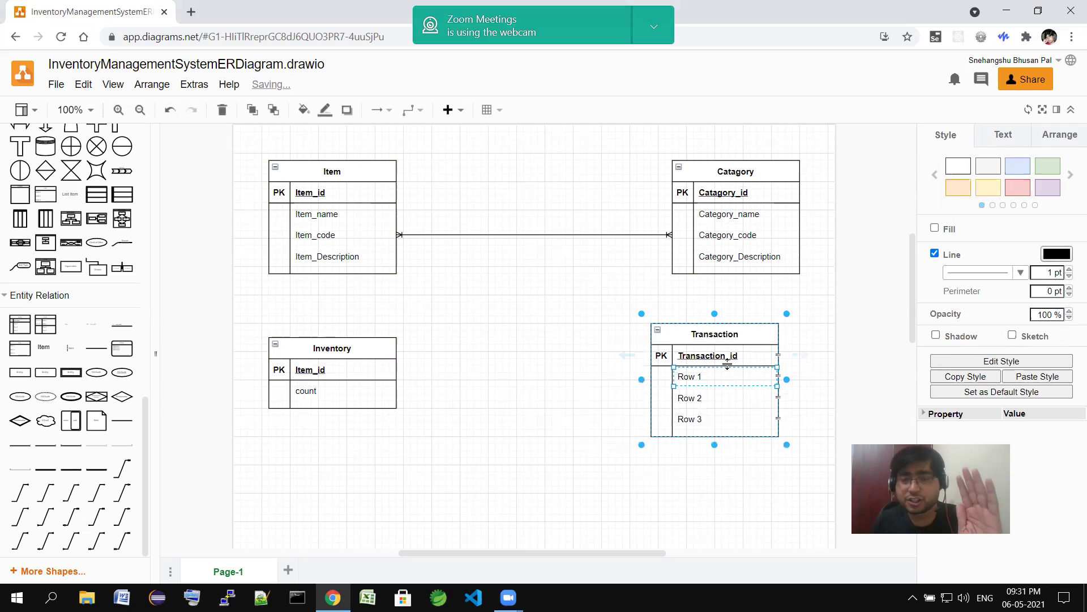
Name the Transaction table's first two attribute rows item_id and qty
{"action": "left_click", "coordinate": [711, 376]}
{"action": "left_click", "coordinate": [728, 377]}
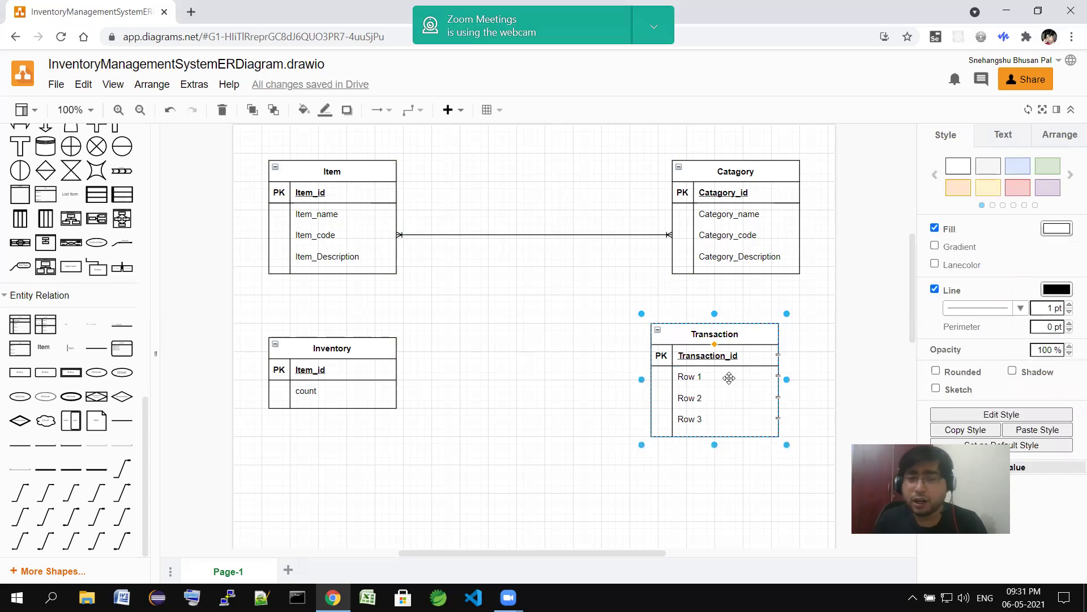
{"action": "left_click", "coordinate": [721, 377]}
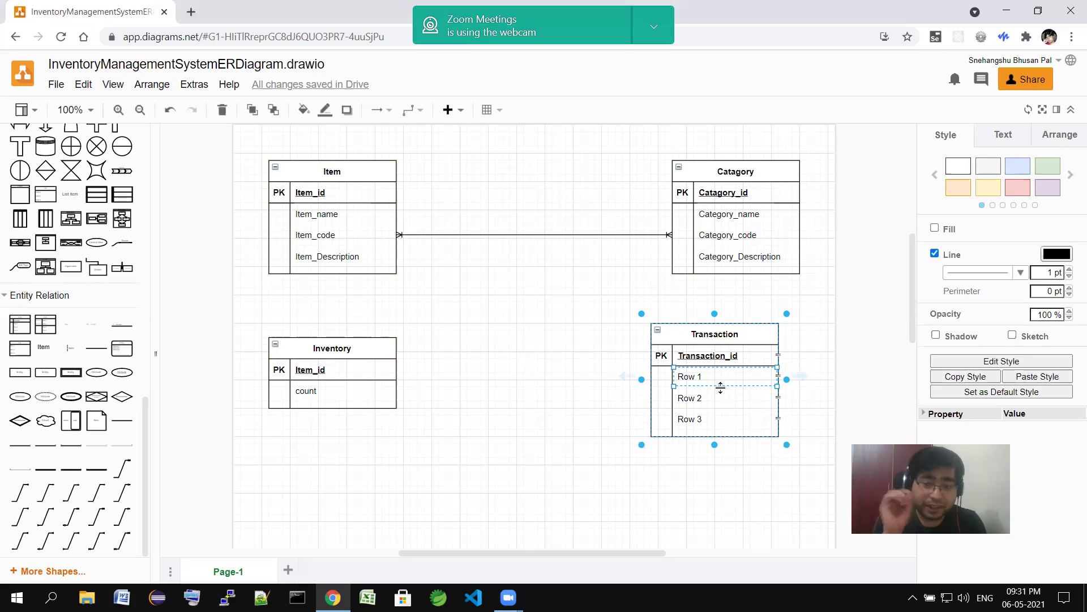
{"action": "type", "text": "item_id"}
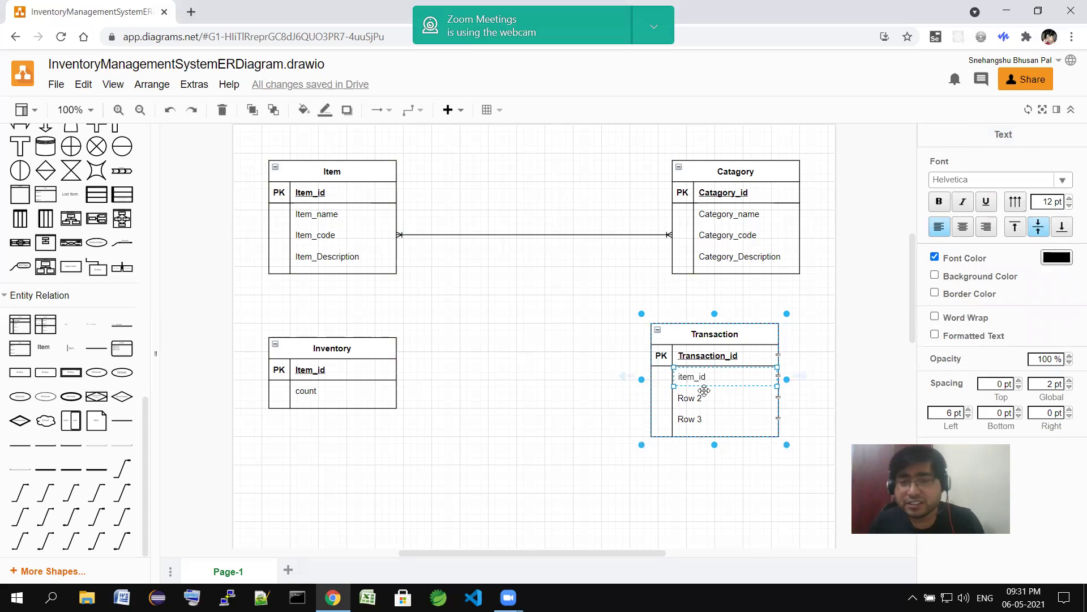
{"action": "left_click", "coordinate": [715, 398]}
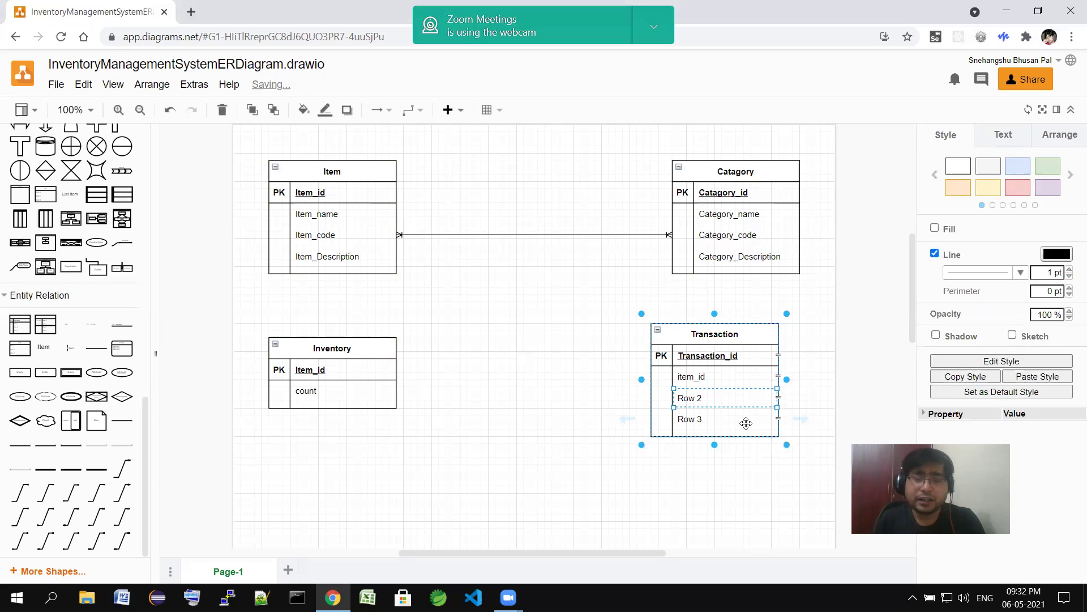
{"action": "type", "text": "qty"}
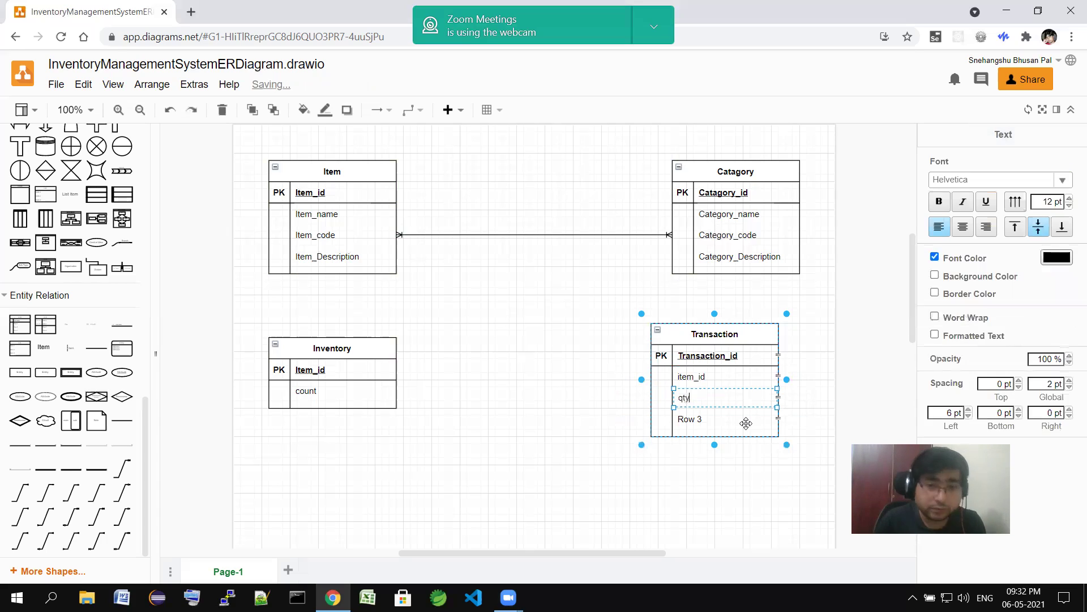
{"action": "left_click", "coordinate": [719, 420]}
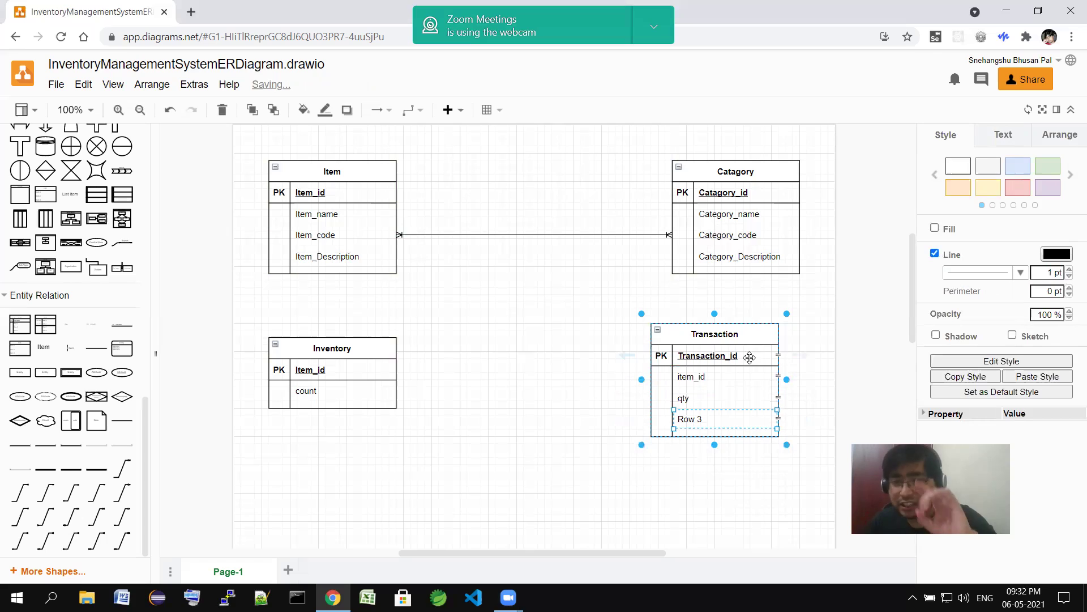
{"action": "left_click", "coordinate": [728, 378]}
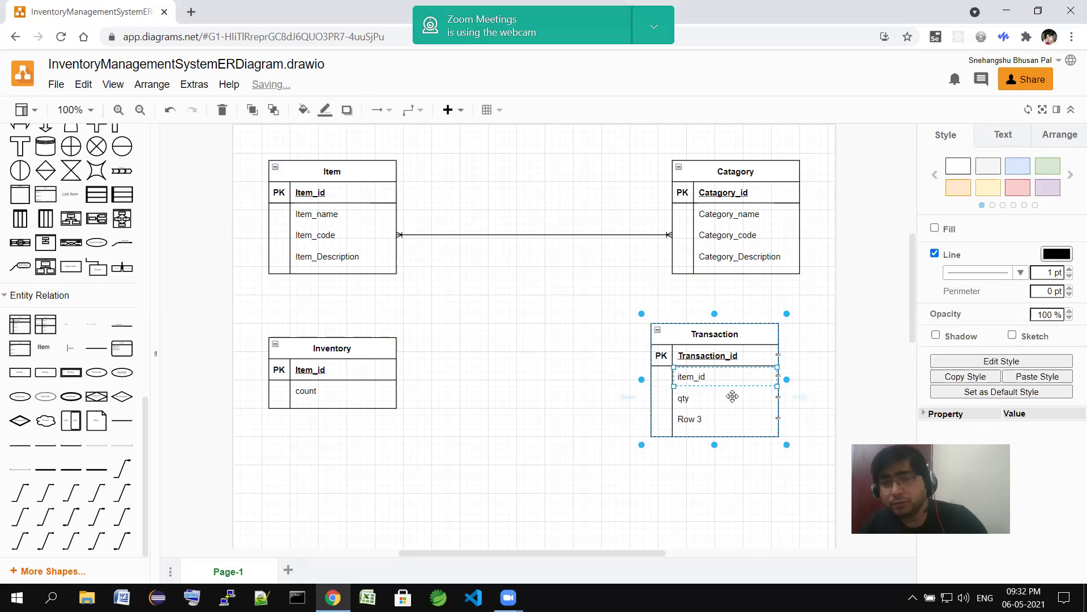
{"action": "left_click", "coordinate": [734, 397]}
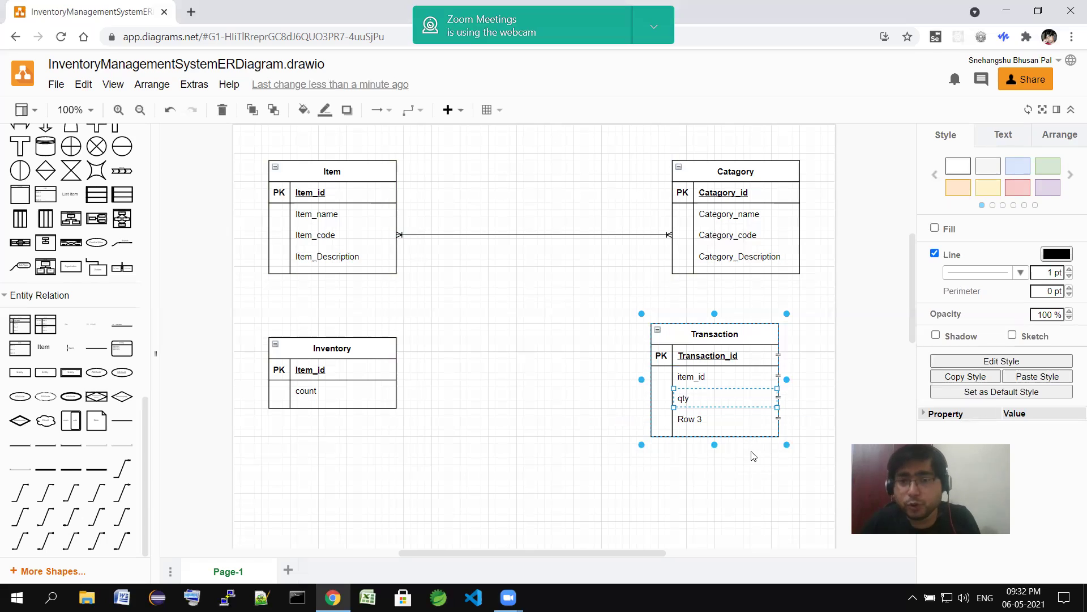
{"action": "type", "text": "qty"}
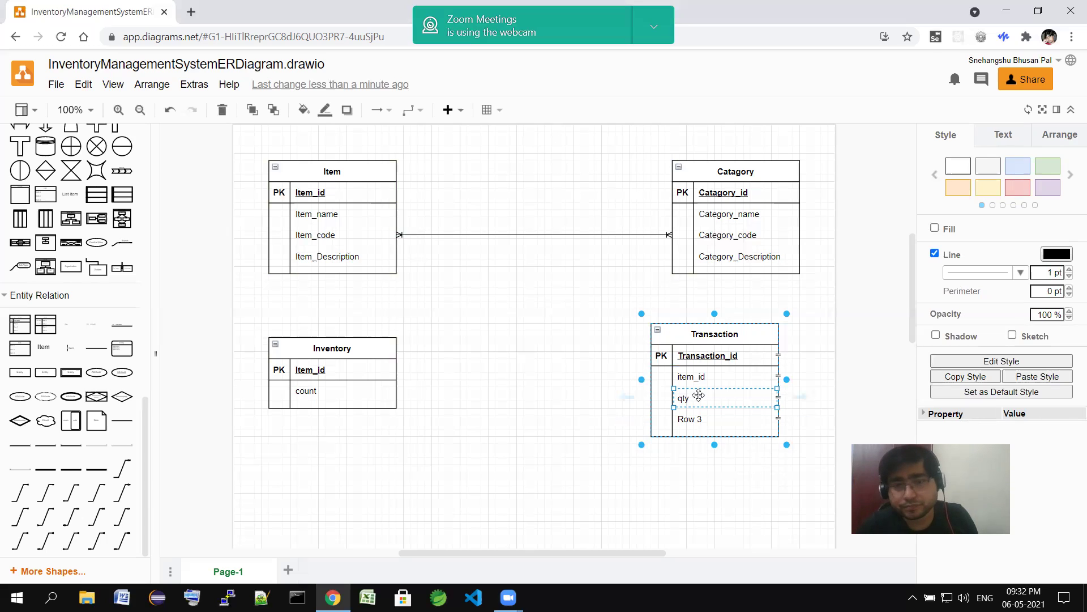
{"action": "left_click", "coordinate": [702, 377]}
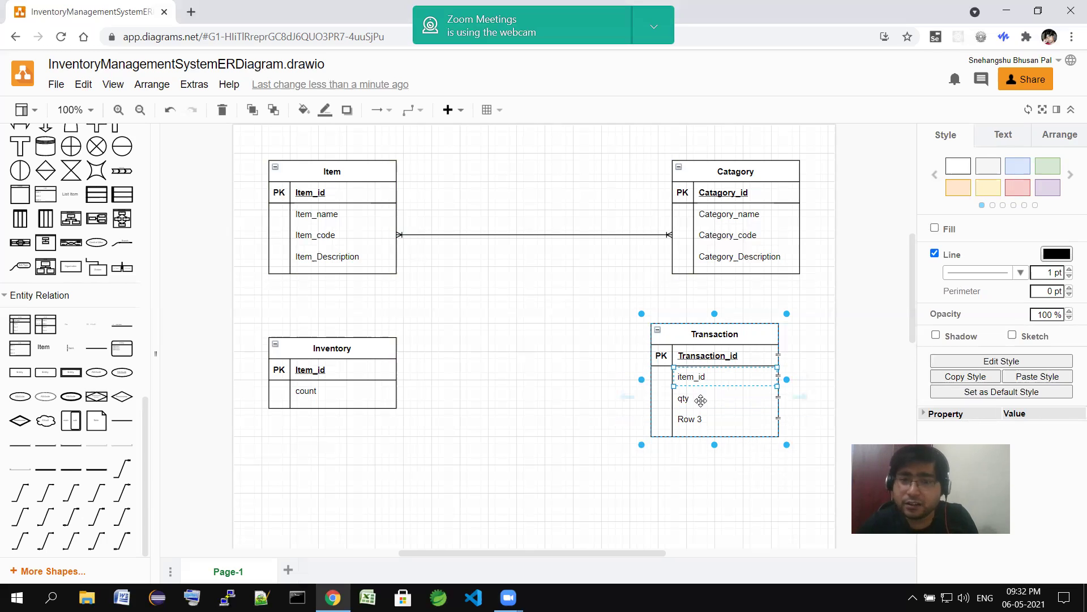
Replace the Row 3 label in the Transaction table with reference
{"action": "left_click", "coordinate": [707, 418]}
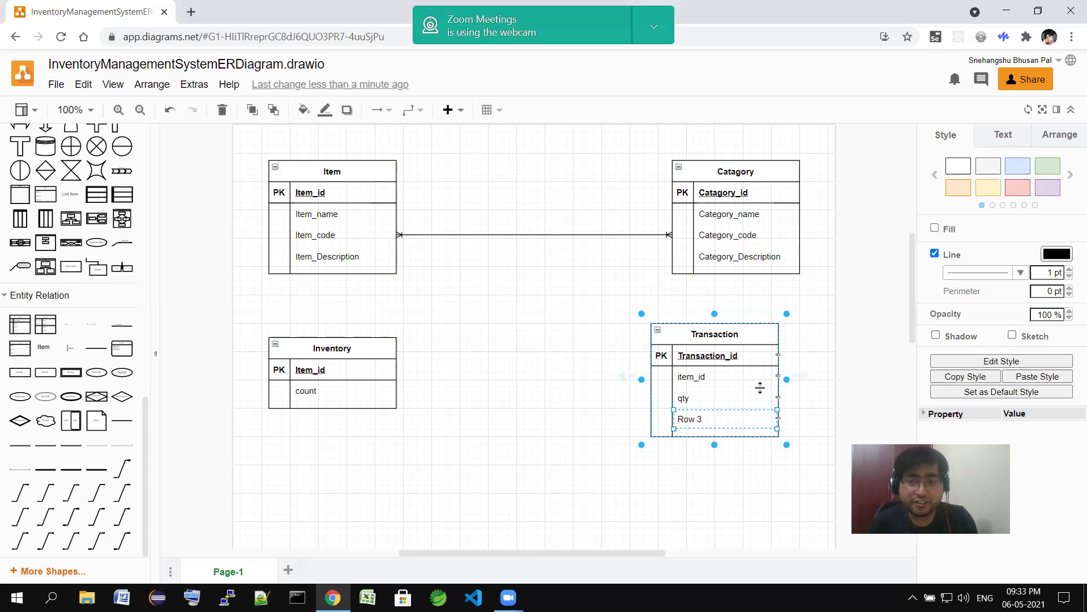
{"action": "type", "text": "Transaction_reference"}
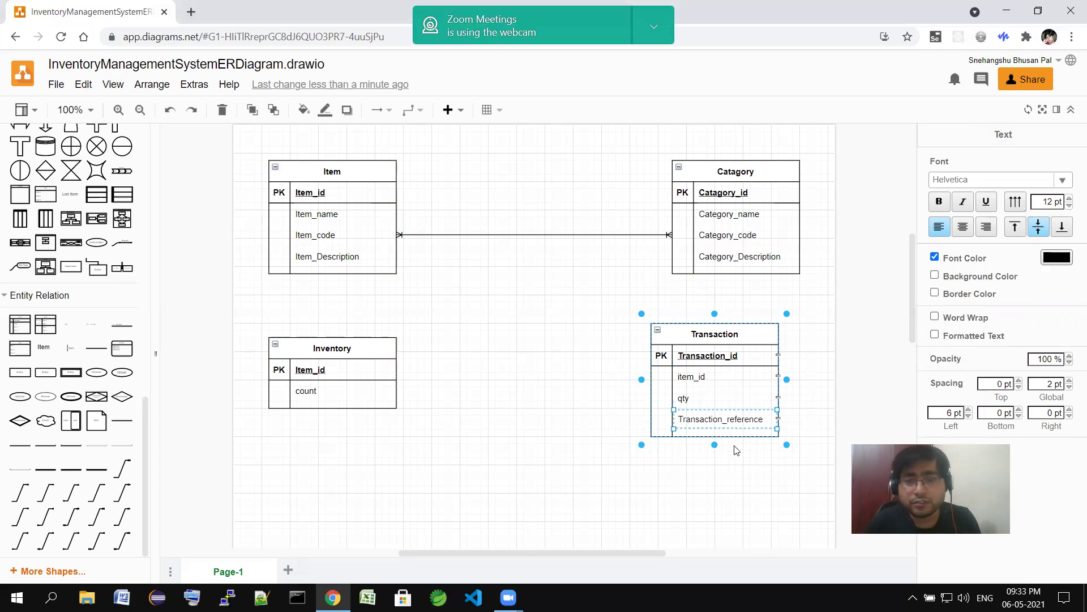
{"action": "double_click", "coordinate": [729, 425]}
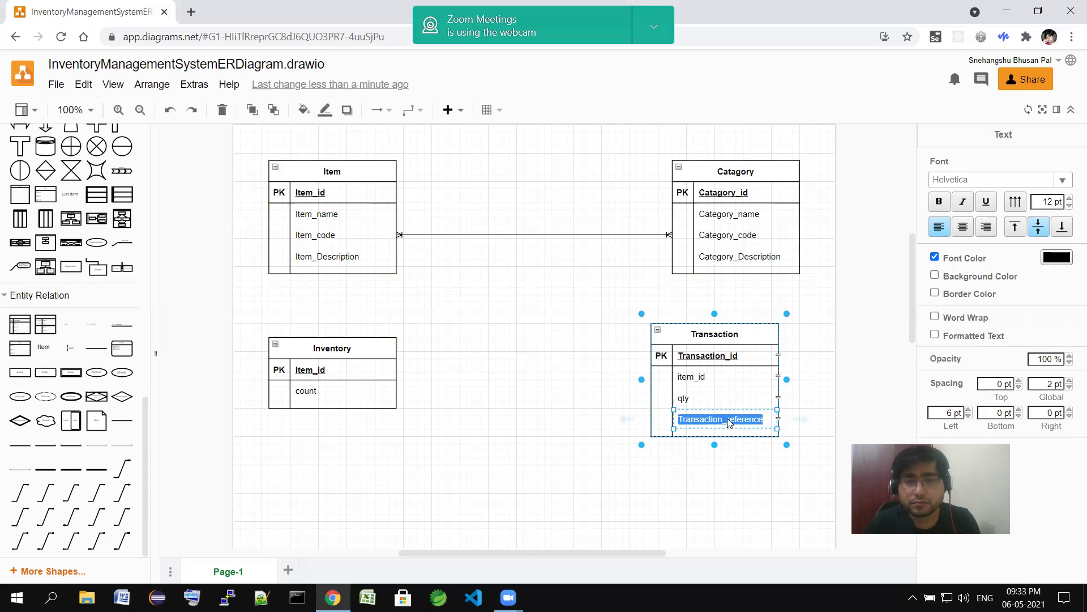
{"action": "left_click", "coordinate": [730, 426]}
{"action": "key", "text": "BackSpace"}
{"action": "key", "text": "BackSpace"}
{"action": "key", "text": "BackSpace"}
{"action": "key", "text": "BackSpace"}
{"action": "key", "text": "BackSpace"}
{"action": "key", "text": "BackSpace"}
{"action": "key", "text": "BackSpace"}
{"action": "key", "text": "BackSpace"}
{"action": "key", "text": "BackSpace"}
{"action": "key", "text": "BackSpace"}
{"action": "key", "text": "BackSpace"}
{"action": "key", "text": "BackSpace"}
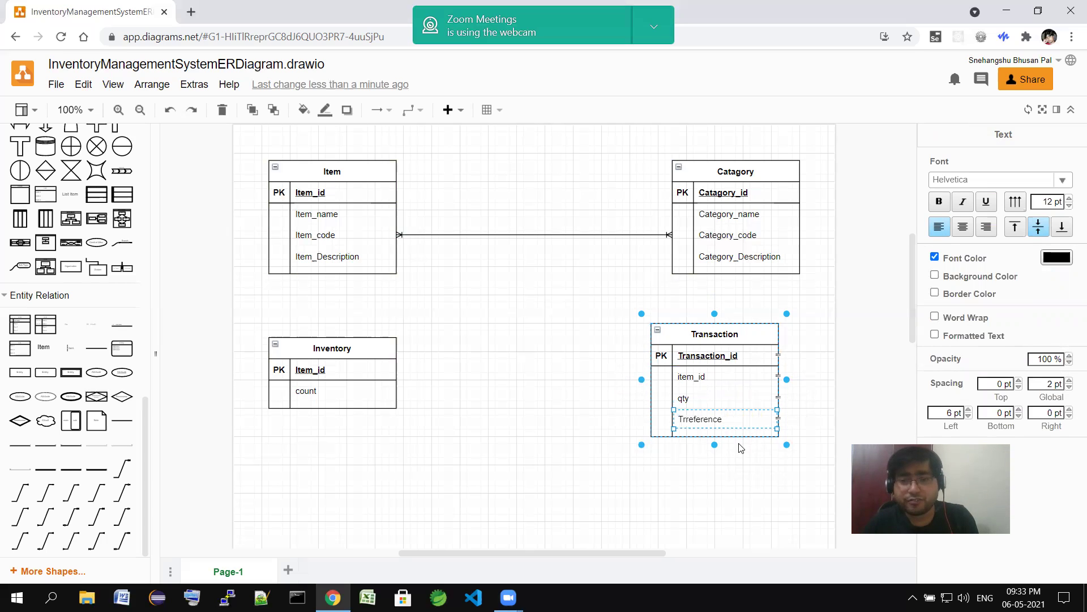
{"action": "left_click", "coordinate": [736, 491]}
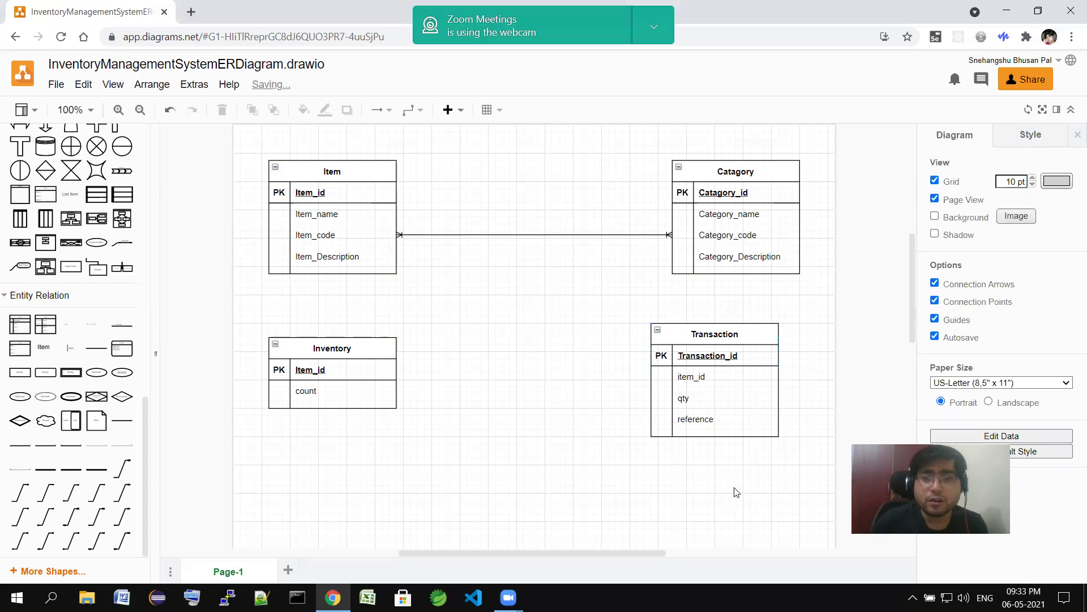
{"action": "left_click", "coordinate": [748, 356]}
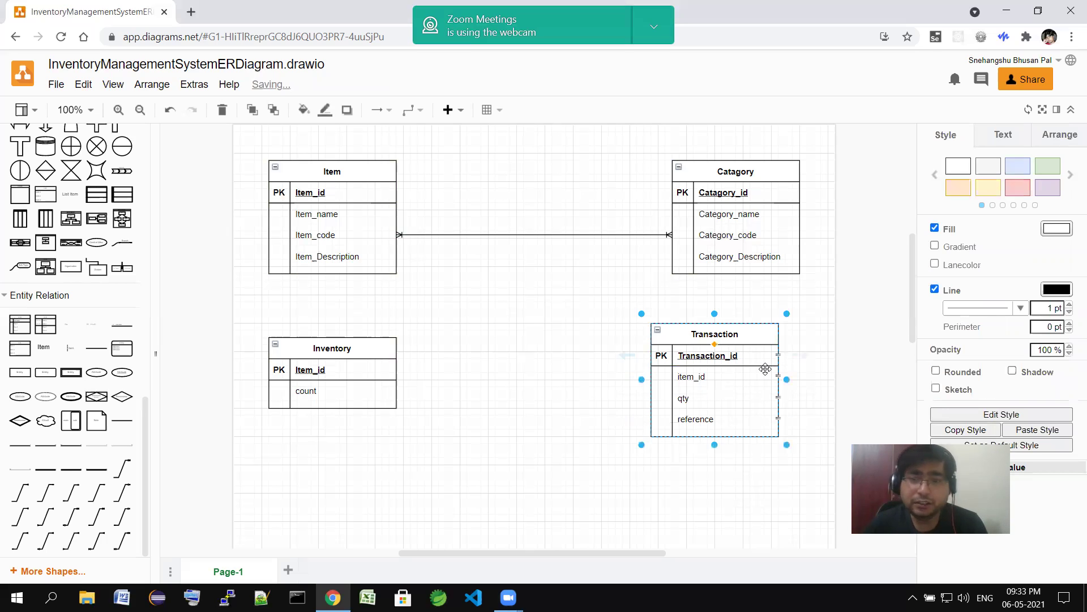
{"action": "left_click", "coordinate": [714, 420]}
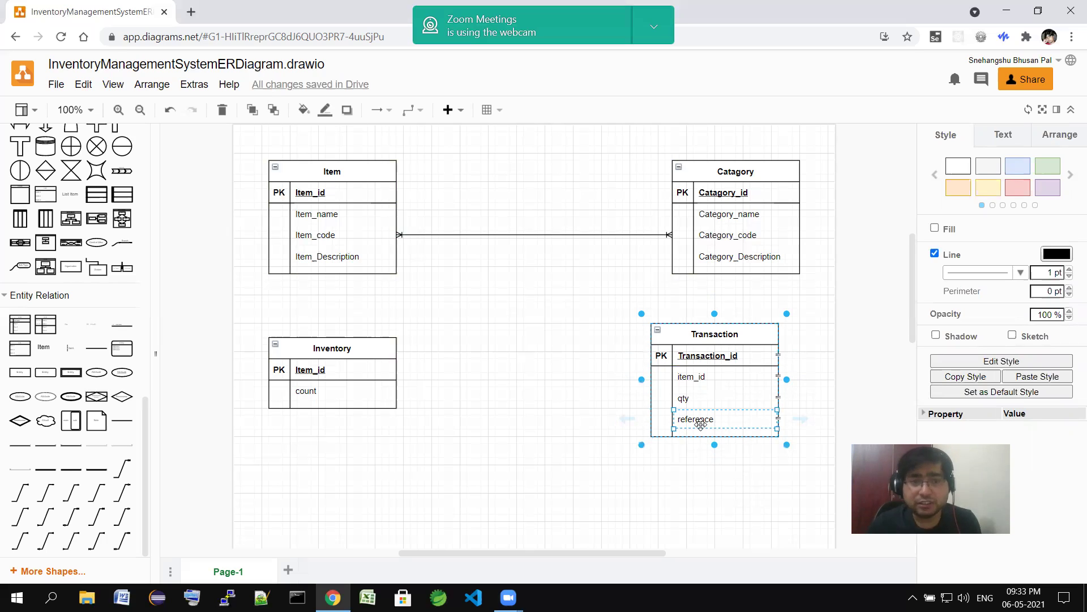
{"action": "left_click", "coordinate": [534, 424]}
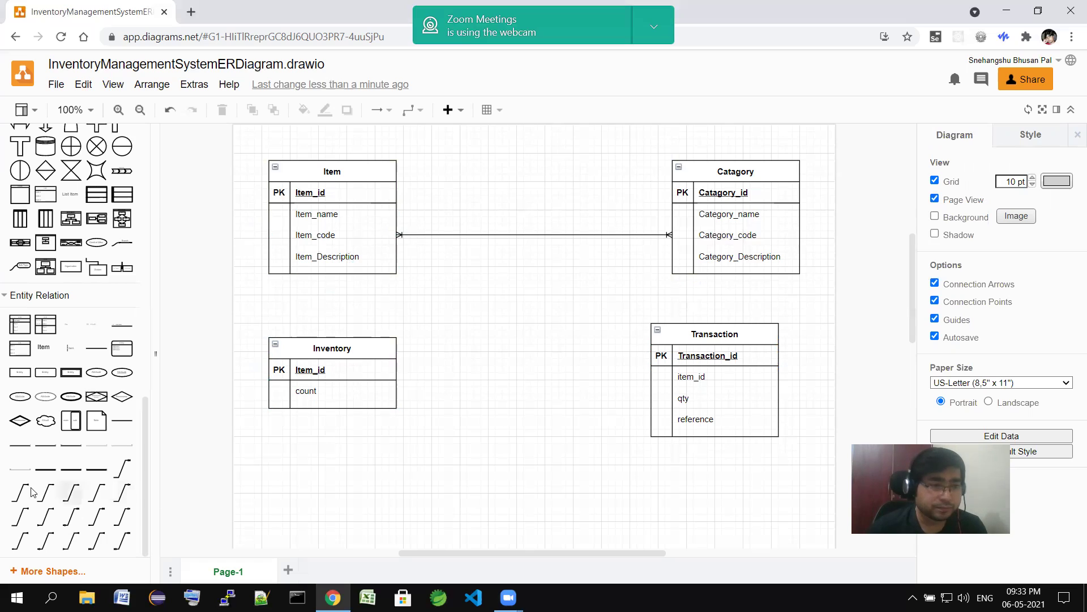
Add a 1 to 1 relationship line joining the Item table's bottom edge to the Inventory table's top edge
{"action": "mouse_move", "coordinate": [25, 491]}
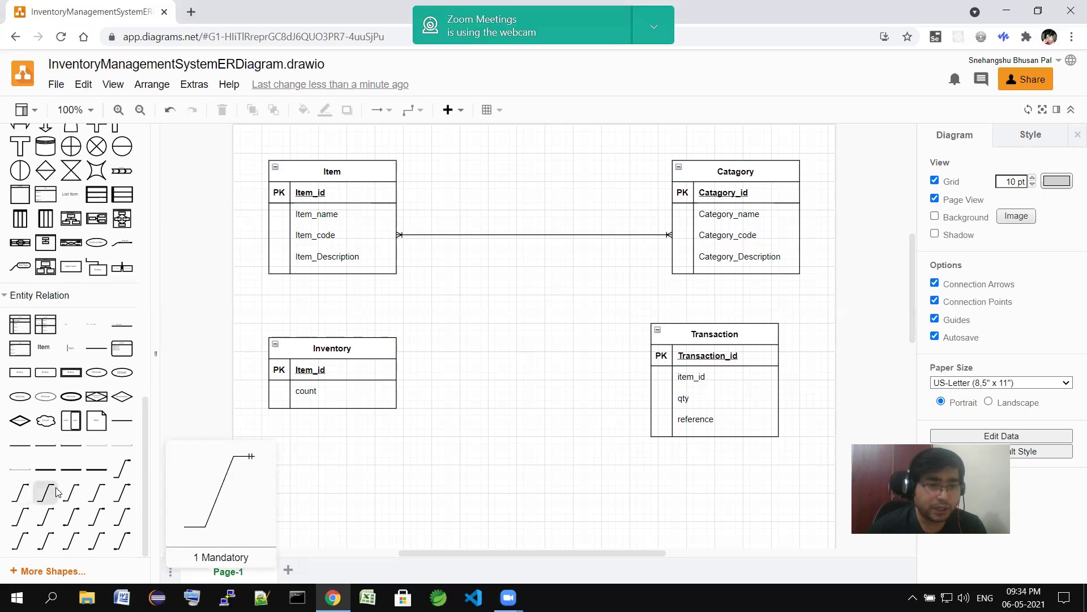
{"action": "mouse_move", "coordinate": [77, 492]}
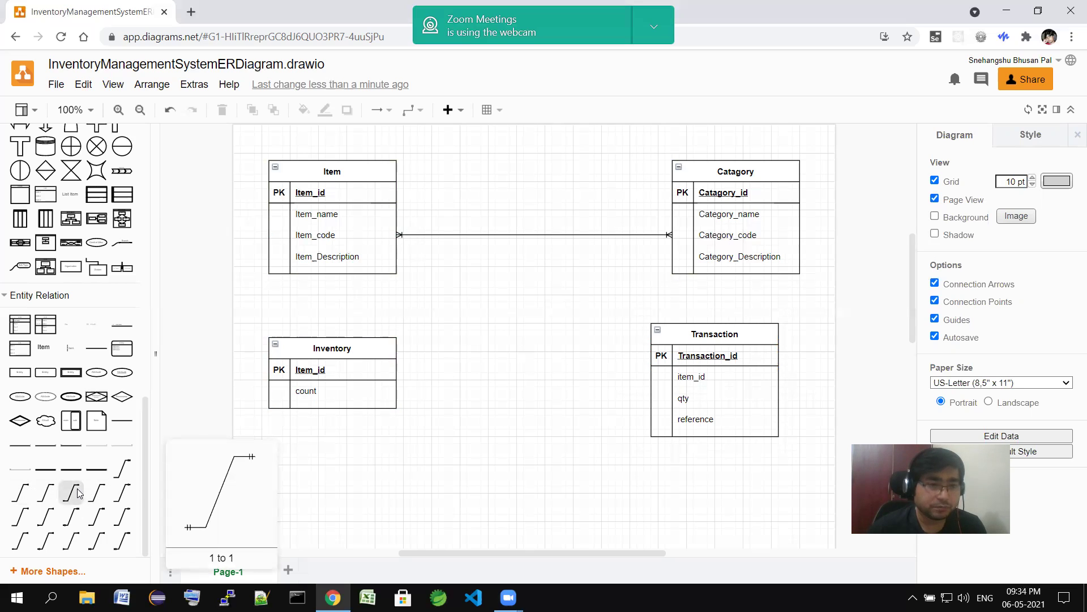
{"action": "left_click", "coordinate": [77, 491]}
{"action": "left_click_drag", "start_coordinate": [496, 374], "coordinate": [333, 275]}
{"action": "left_click_drag", "start_coordinate": [565, 301], "coordinate": [334, 340]}
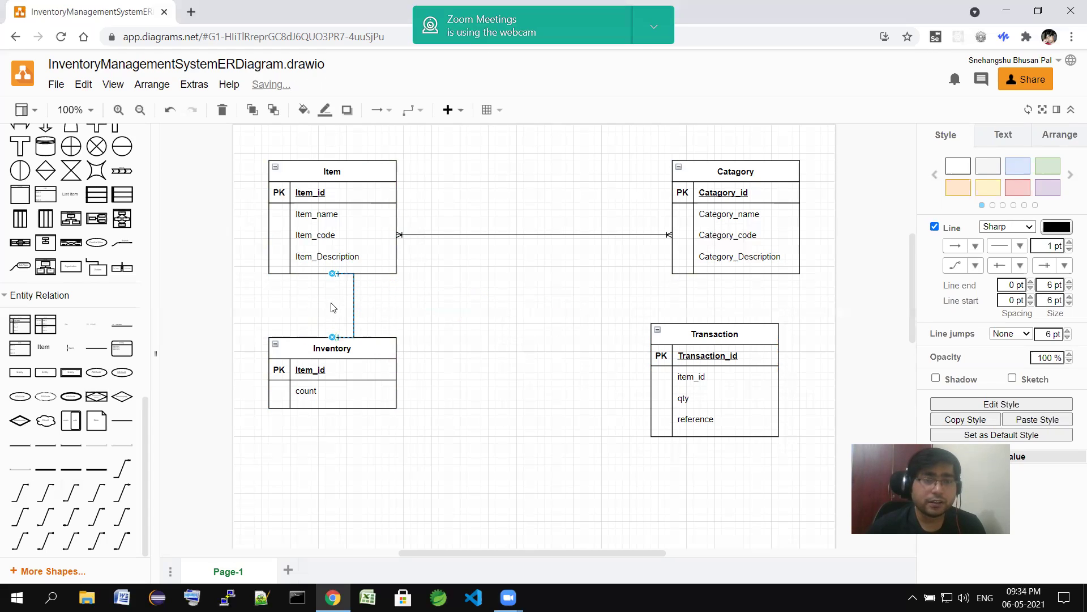
Try to reroute the Item–Inventory relationship line by shifting its Item end along the table's bottom edge, and undo the shift
{"action": "left_click", "coordinate": [352, 306]}
{"action": "left_click", "coordinate": [353, 306]}
{"action": "left_click", "coordinate": [347, 305]}
{"action": "left_click", "coordinate": [352, 315]}
{"action": "left_click", "coordinate": [322, 318]}
{"action": "left_click", "coordinate": [365, 345]}
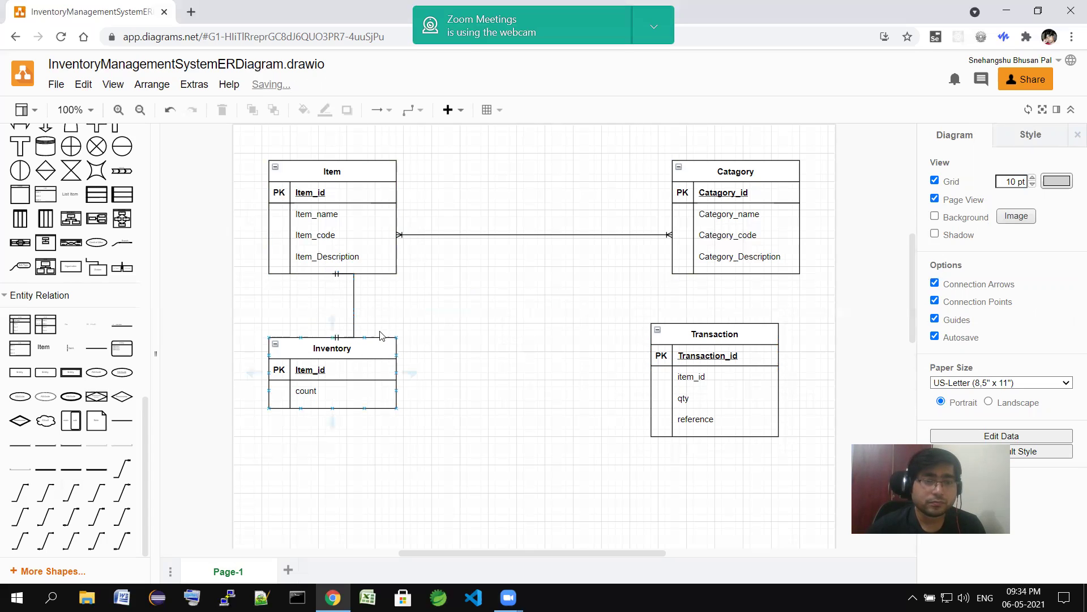
{"action": "left_click", "coordinate": [354, 305]}
{"action": "left_click_drag", "start_coordinate": [333, 274], "coordinate": [354, 273]}
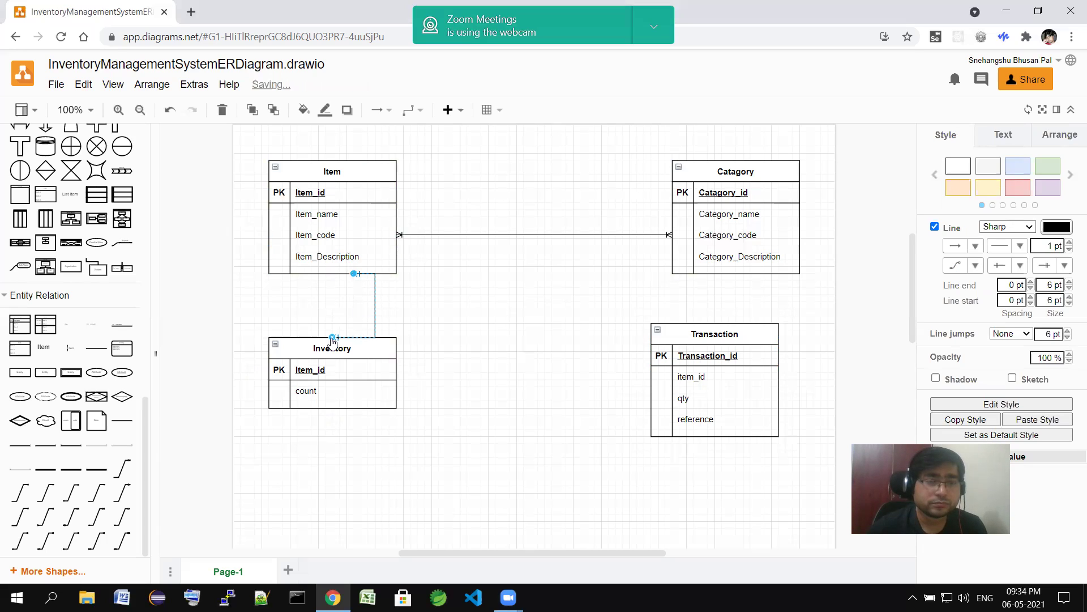
{"action": "key", "text": "ctrl+z"}
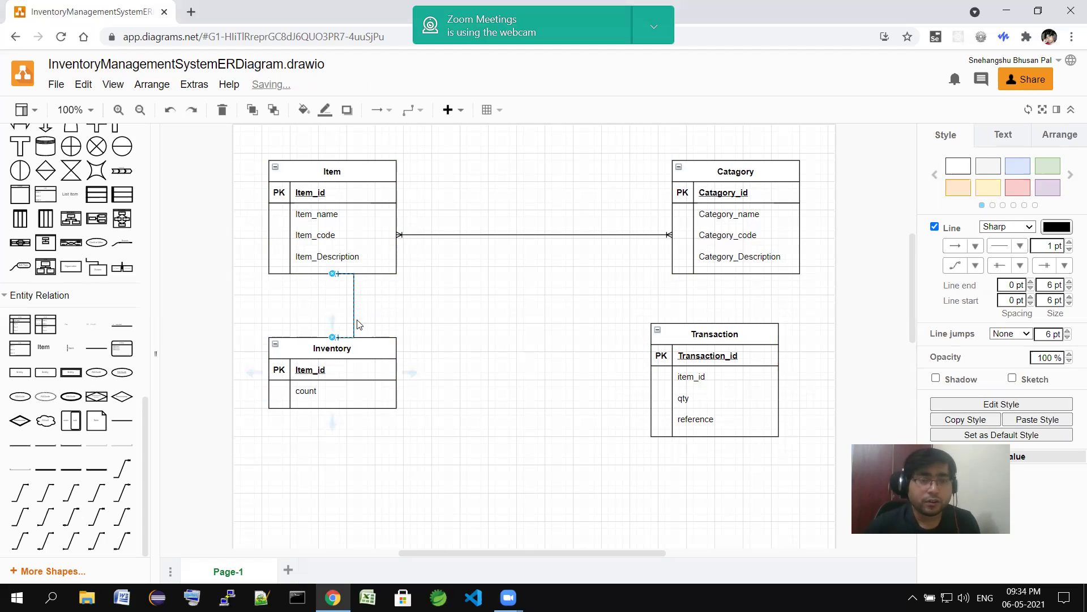
Move the Inventory table further down, aligned directly beneath the Item table, to lengthen the gap between them
{"action": "left_click", "coordinate": [374, 350]}
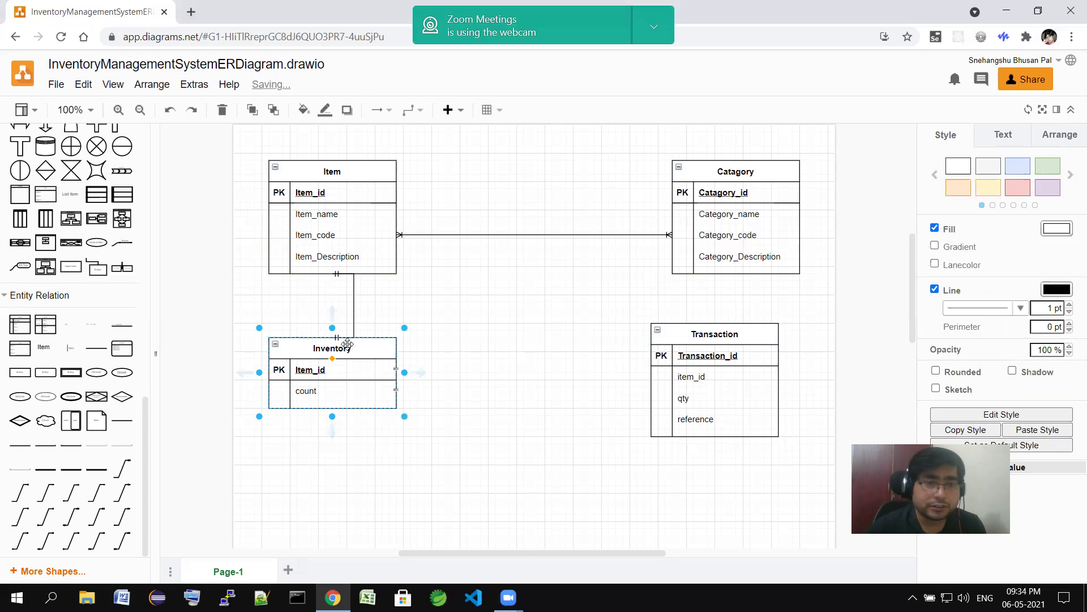
{"action": "left_click_drag", "start_coordinate": [348, 346], "coordinate": [374, 407]}
{"action": "left_click", "coordinate": [338, 363]}
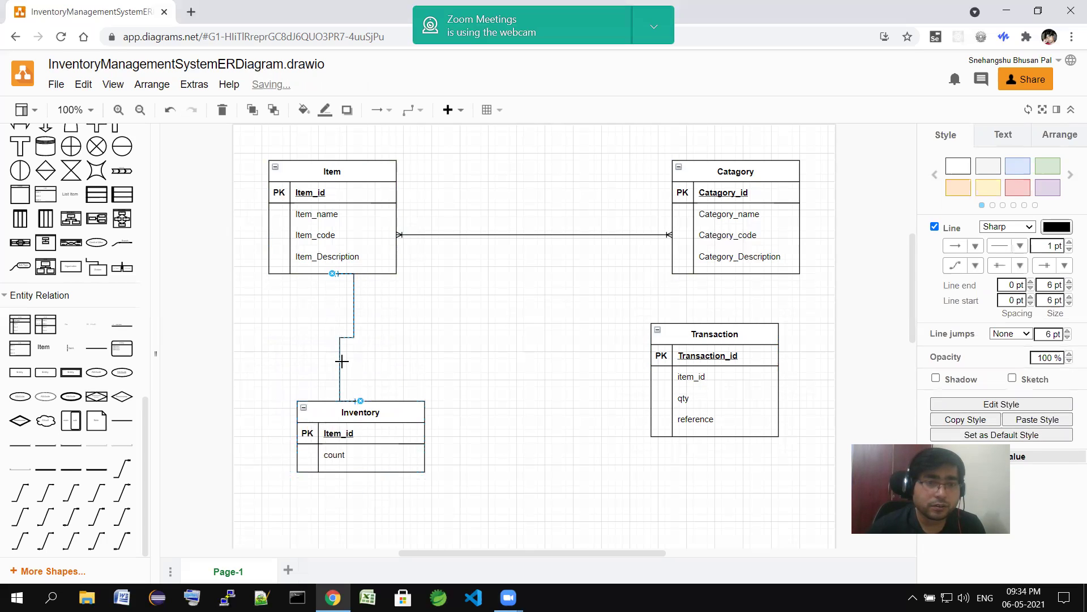
{"action": "left_click", "coordinate": [355, 366]}
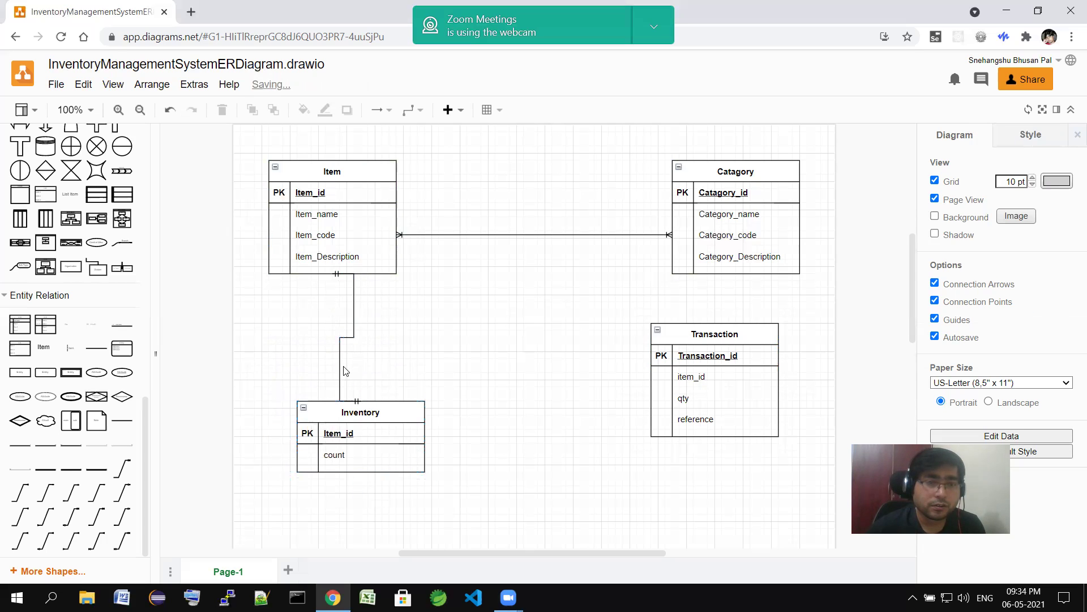
{"action": "left_click", "coordinate": [340, 367]}
{"action": "left_click", "coordinate": [347, 391]}
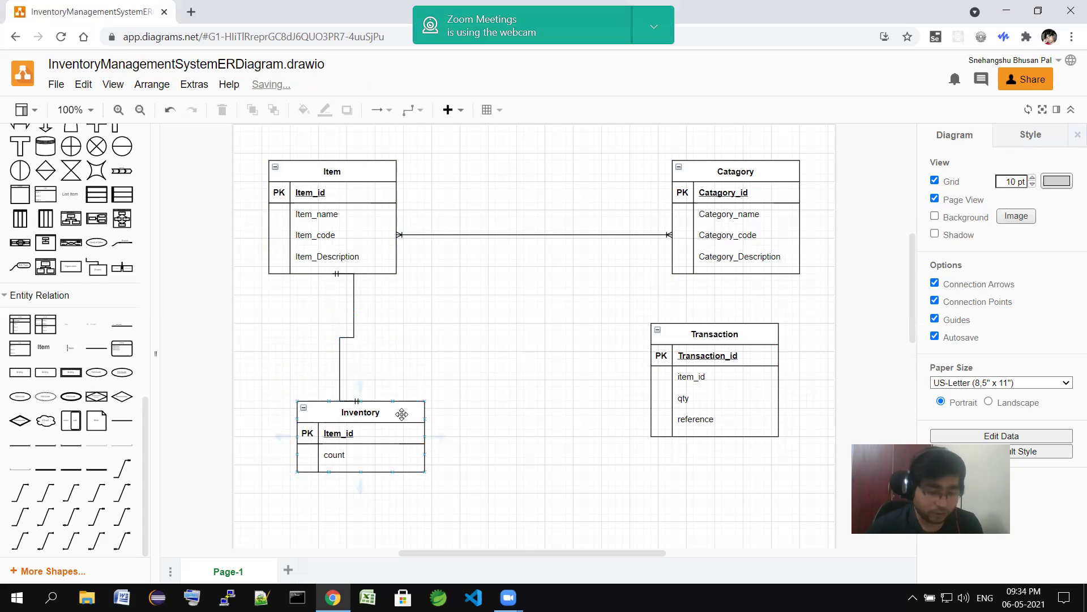
{"action": "left_click_drag", "start_coordinate": [400, 415], "coordinate": [371, 387]}
Try to move the Item end of the lengthened Item–Inventory line slightly sideways, and undo the change
{"action": "left_click", "coordinate": [346, 274]}
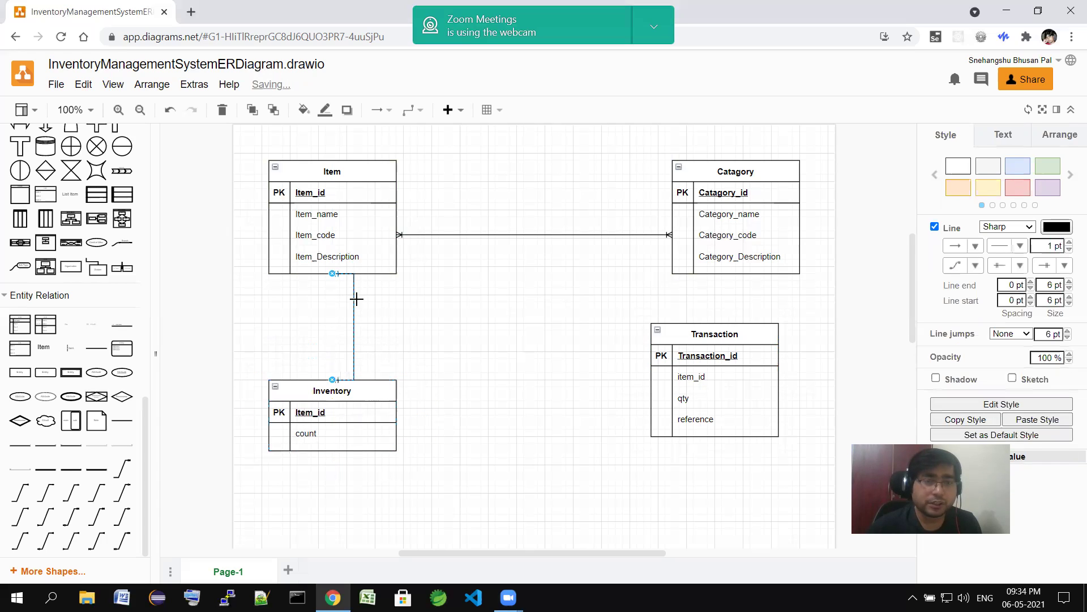
{"action": "left_click_drag", "start_coordinate": [333, 279], "coordinate": [346, 281]}
{"action": "key", "text": "ctrl+z"}
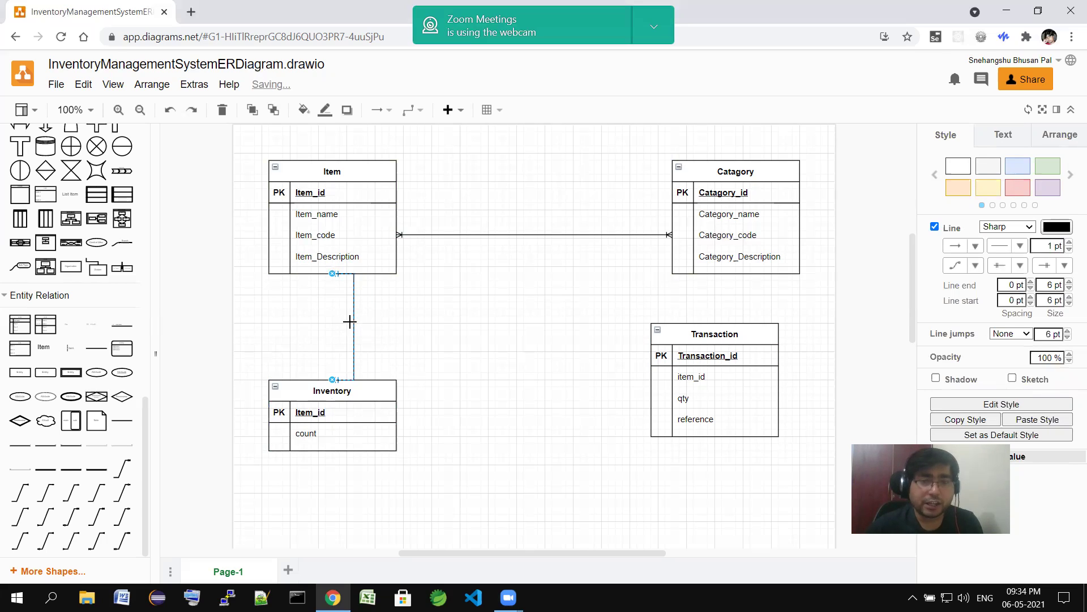
{"action": "left_click", "coordinate": [413, 322]}
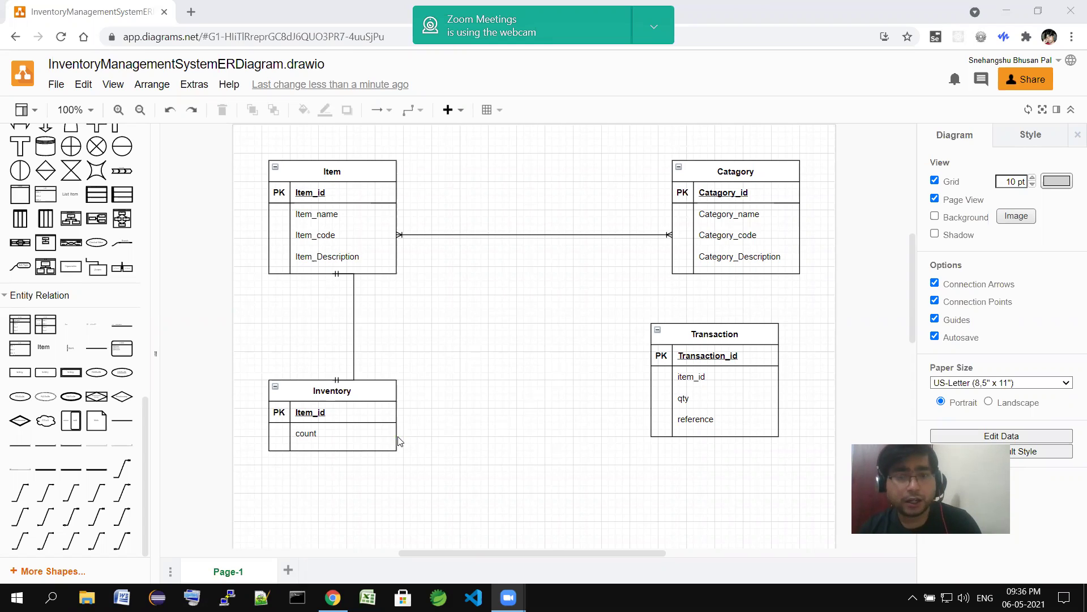
Add a relationship line from the Item table's bottom edge to the Transaction table's left edge, with the many end at Transaction
{"action": "left_click", "coordinate": [679, 336]}
{"action": "left_click", "coordinate": [378, 242]}
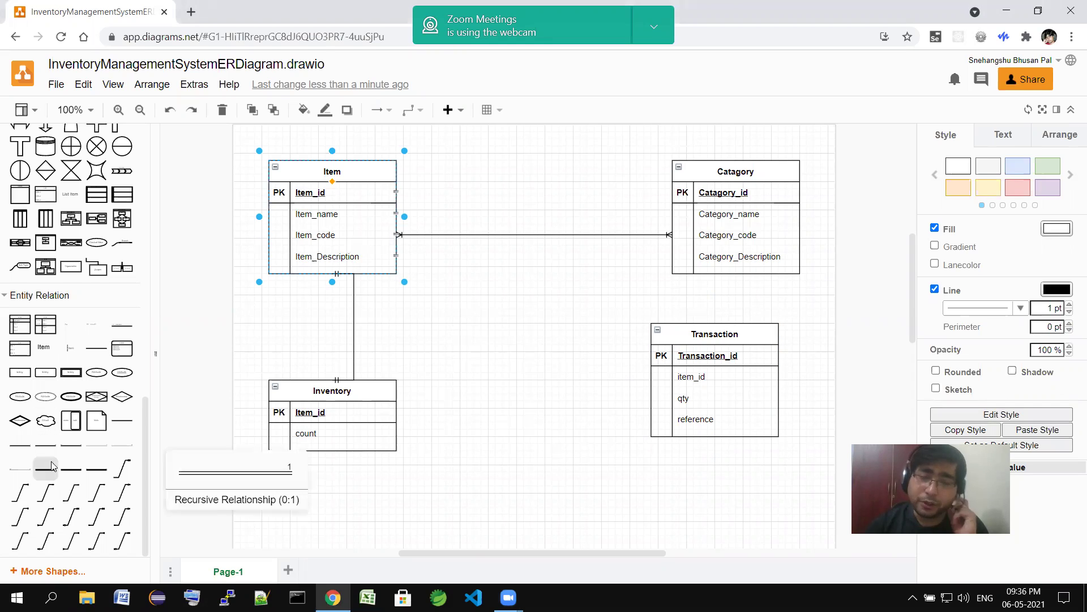
{"action": "left_click", "coordinate": [27, 491]}
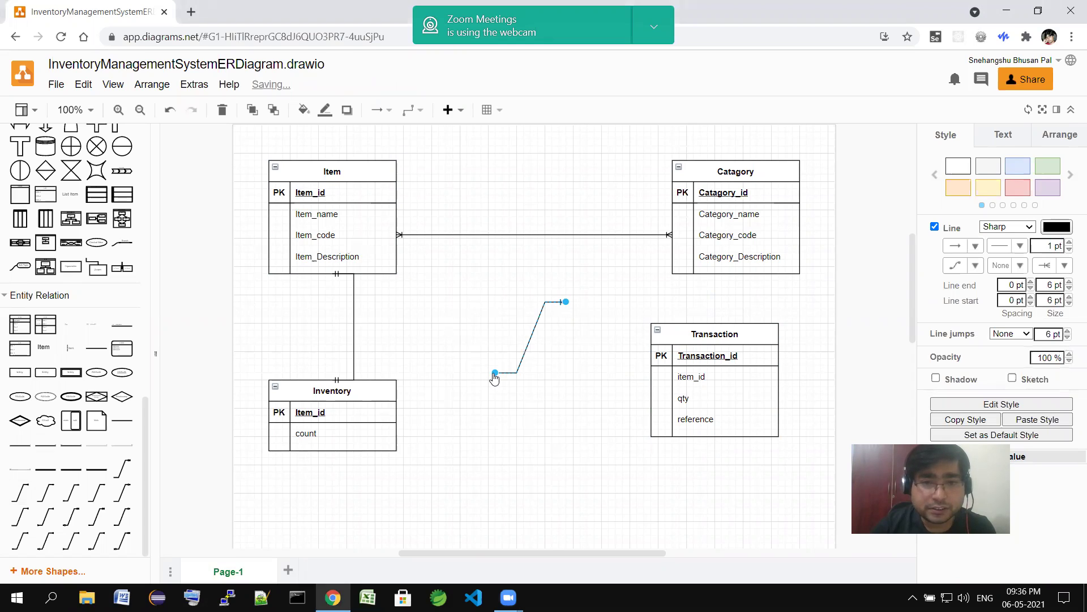
{"action": "left_click_drag", "start_coordinate": [566, 302], "coordinate": [650, 389]}
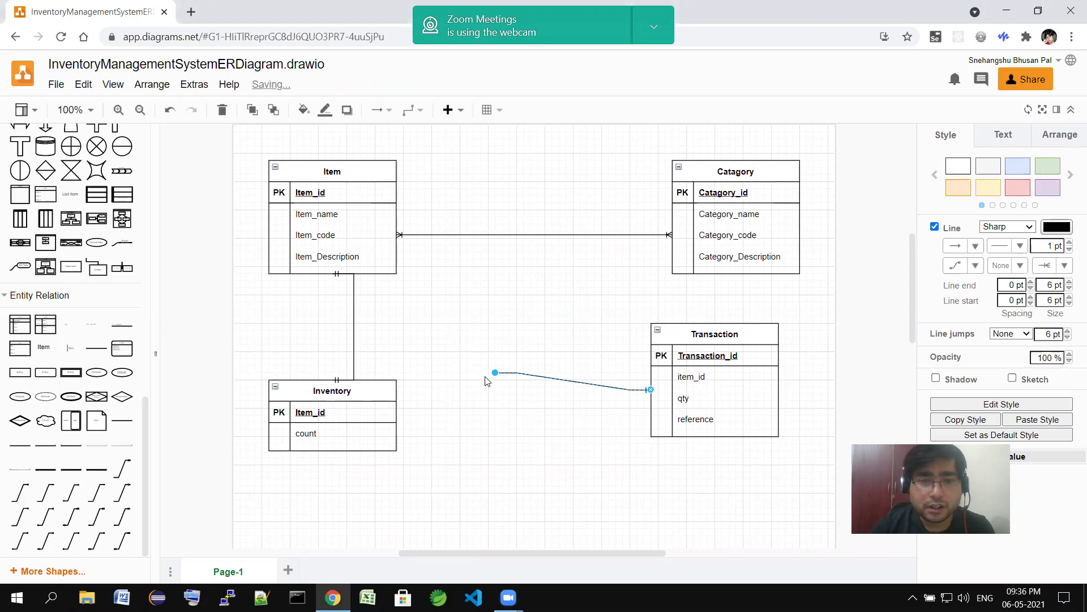
{"action": "left_click_drag", "start_coordinate": [496, 373], "coordinate": [374, 273]}
{"action": "left_click", "coordinate": [430, 346]}
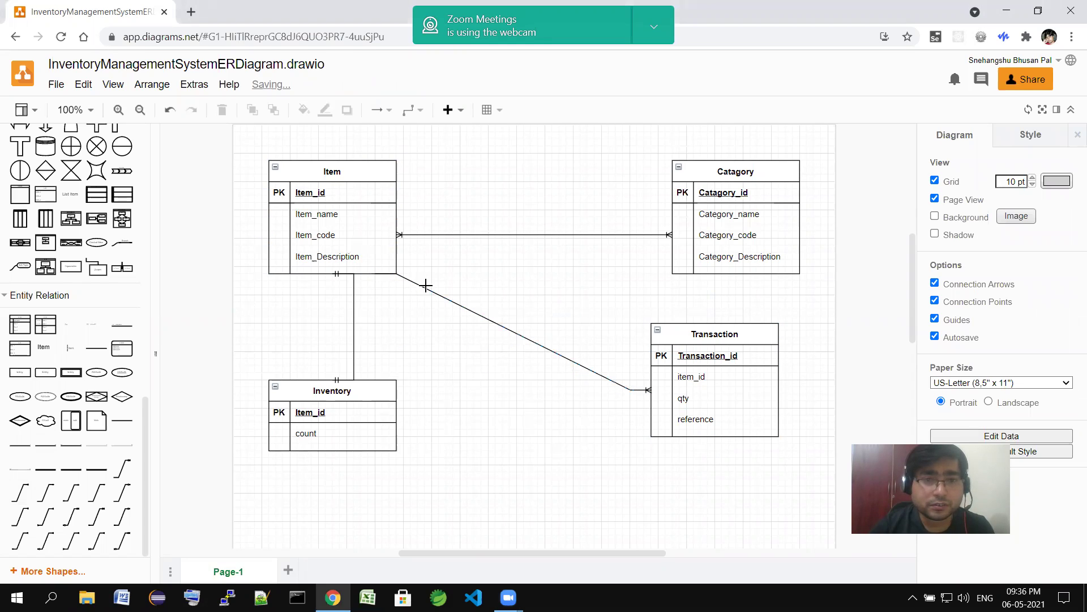
{"action": "left_click", "coordinate": [426, 284]}
{"action": "left_click", "coordinate": [563, 433]}
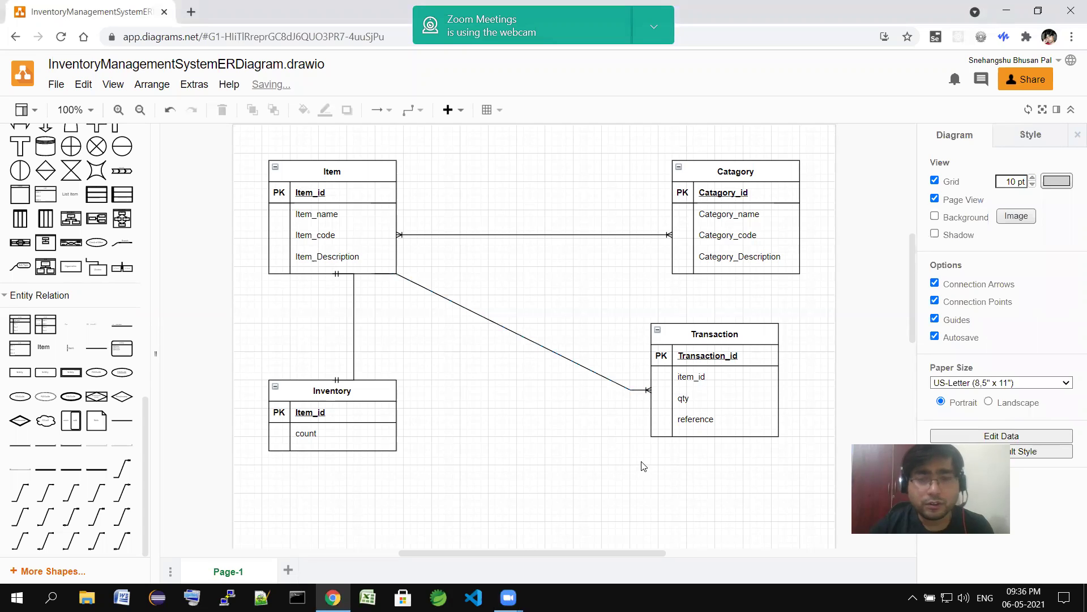